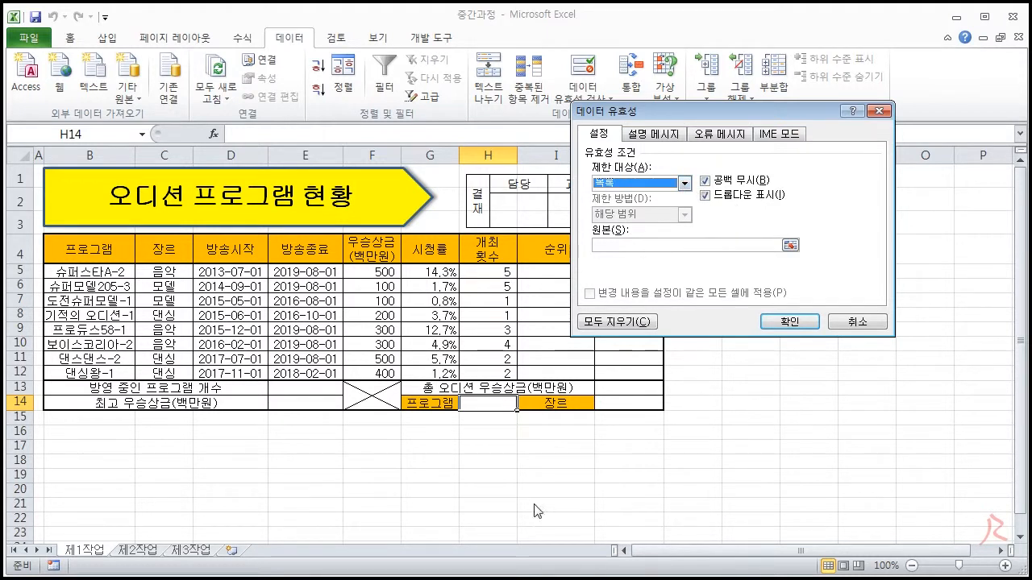
# - Set the source of the H14 validation list to =$B$5:$B$12 and apply the rule
pyautogui.click(631, 246)
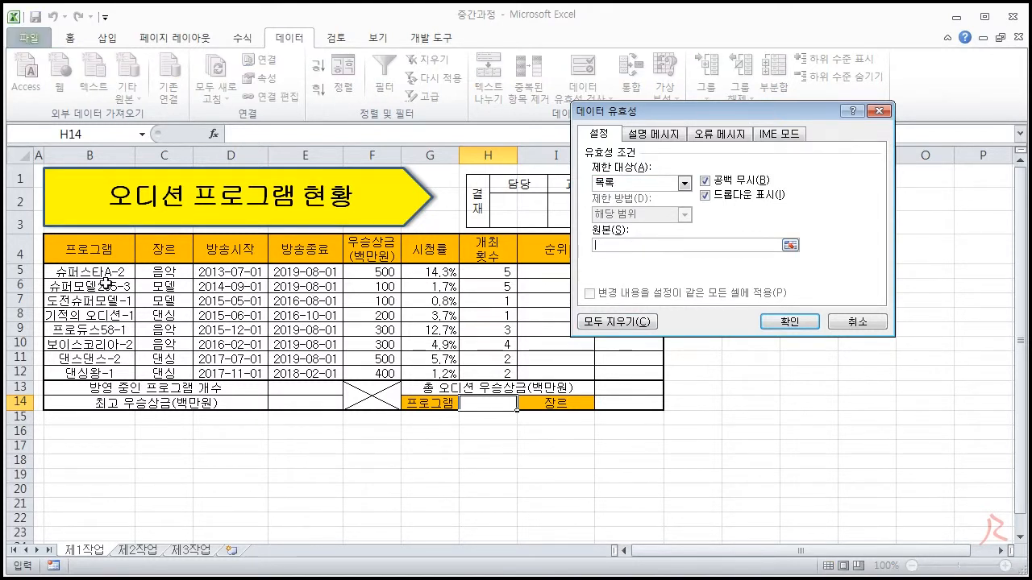
pyautogui.moveTo(94, 272); pyautogui.dragTo(91, 369)
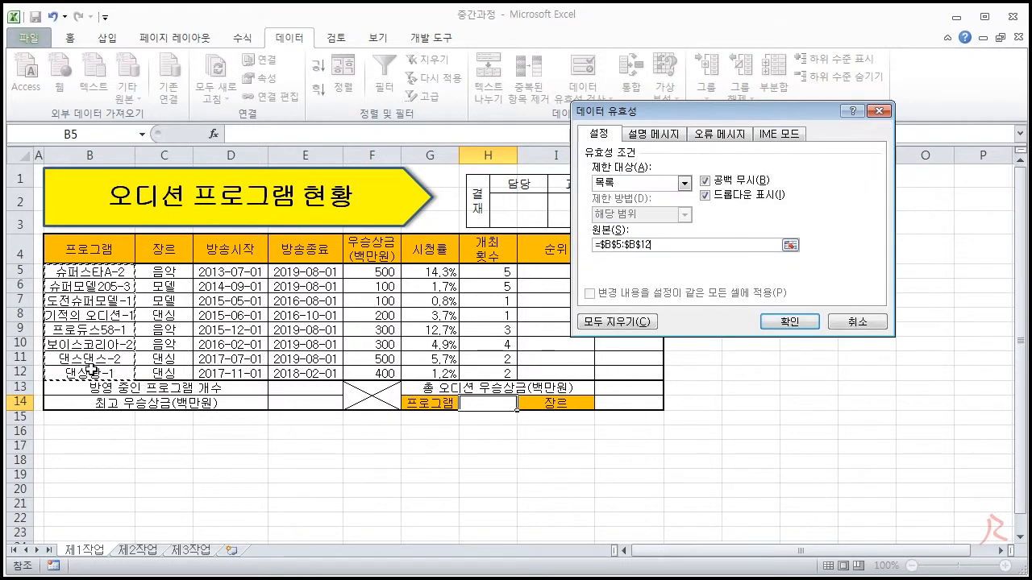
pyautogui.click(790, 322)
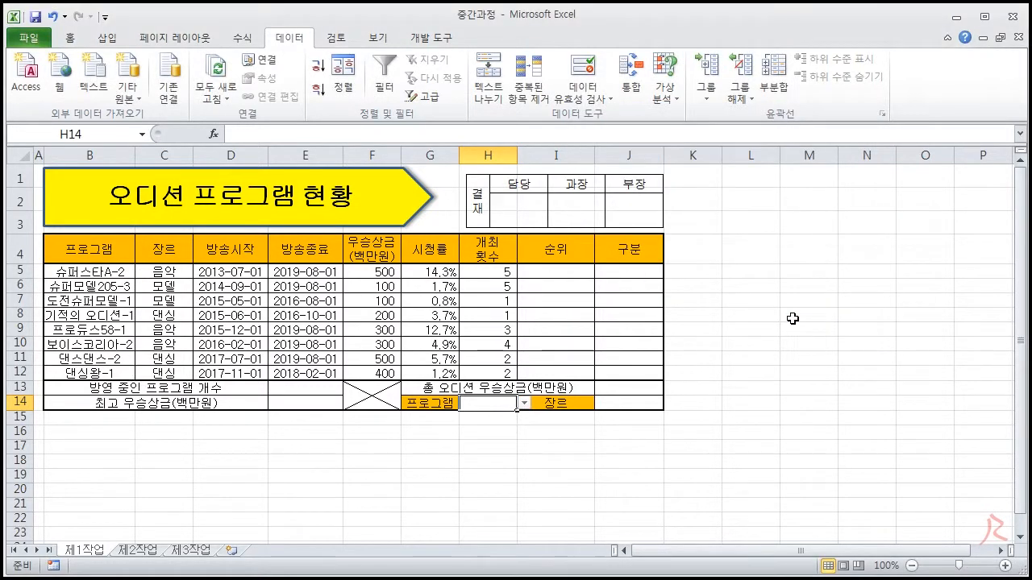
# - Test the H14 validation list by picking several programs, ending with 보이스코리아-2
pyautogui.click(524, 403)
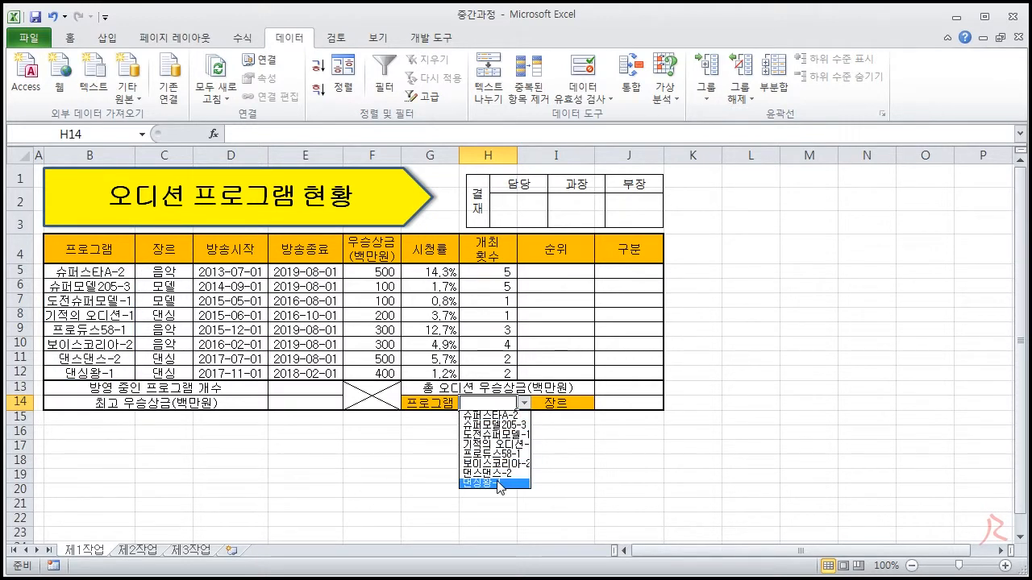
pyautogui.click(493, 425)
pyautogui.click(524, 403)
pyautogui.click(494, 454)
pyautogui.click(524, 404)
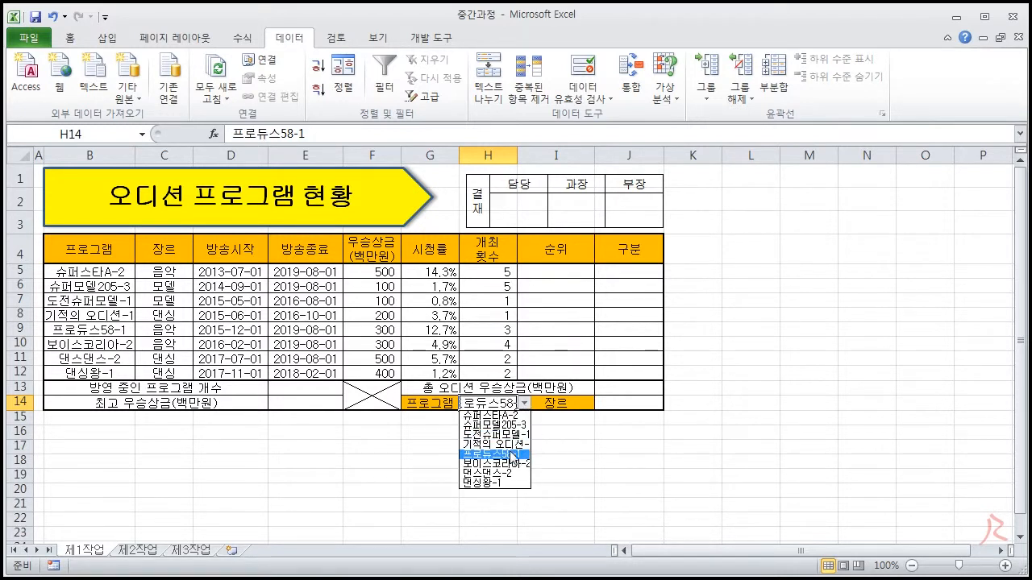
pyautogui.click(507, 464)
pyautogui.click(524, 403)
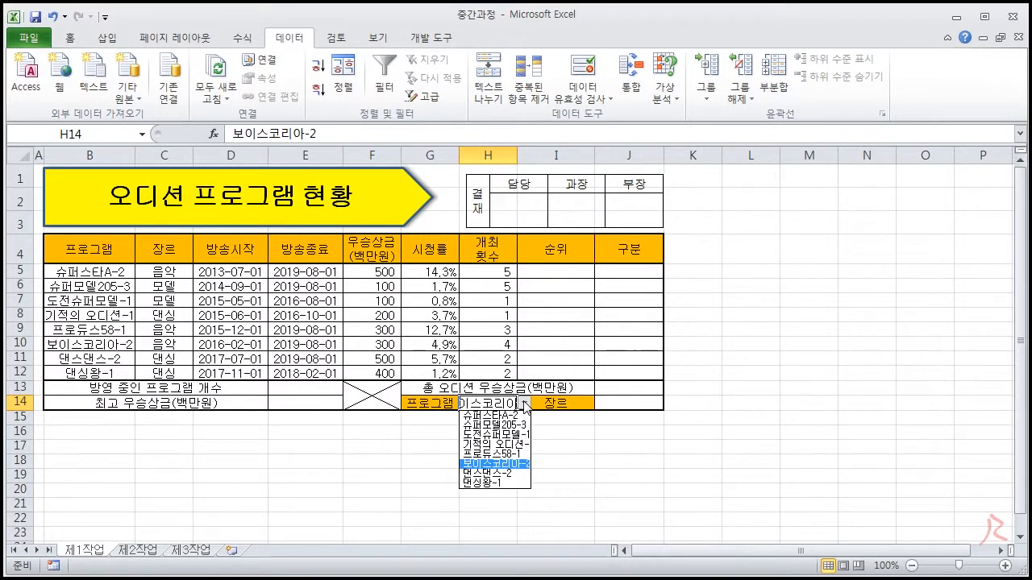
pyautogui.click(507, 466)
# - Widen column H so that the program name in H14 fits
pyautogui.moveTo(517, 150); pyautogui.dragTo(566, 153)
pyautogui.click(572, 403)
pyautogui.click(572, 408)
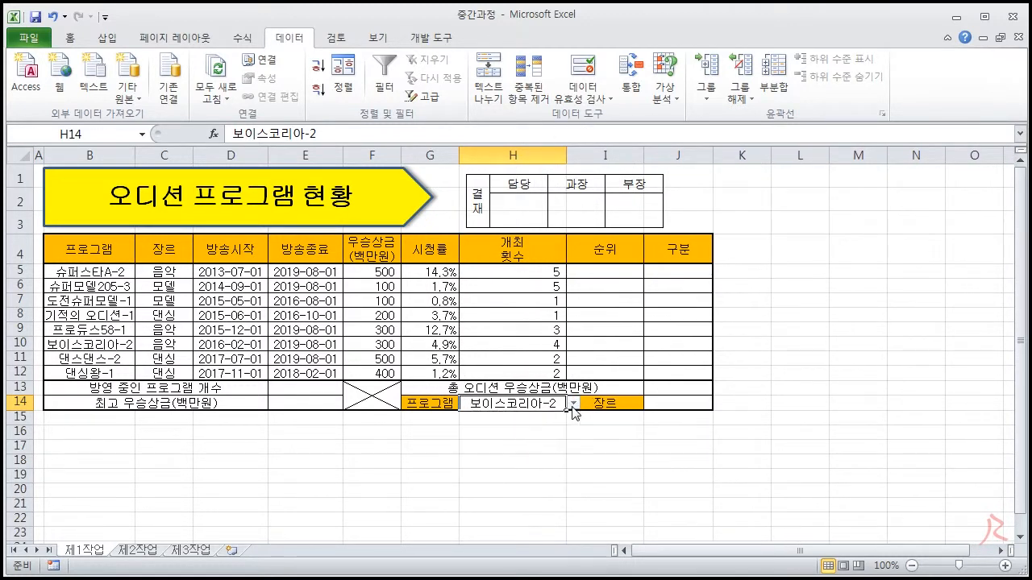
# - Narrow columns I and J and move the approval box flush with the table's right edge
pyautogui.moveTo(645, 152); pyautogui.dragTo(690, 158)
pyautogui.moveTo(632, 159); pyautogui.dragTo(678, 161)
pyautogui.moveTo(644, 203)
pyautogui.mouseDown()
pyautogui.moveTo(663, 200)
pyautogui.moveTo(642, 213)
pyautogui.mouseUp()
pyautogui.click(761, 343)
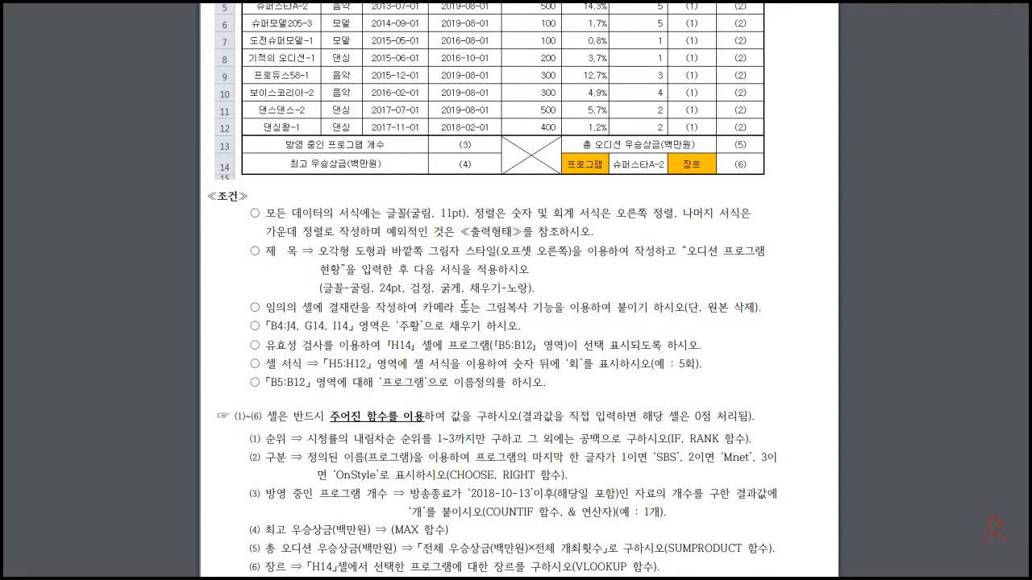
# - Read the cell format condition for H5:H12 in the instructions document
pyautogui.moveTo(267, 363); pyautogui.dragTo(297, 366)
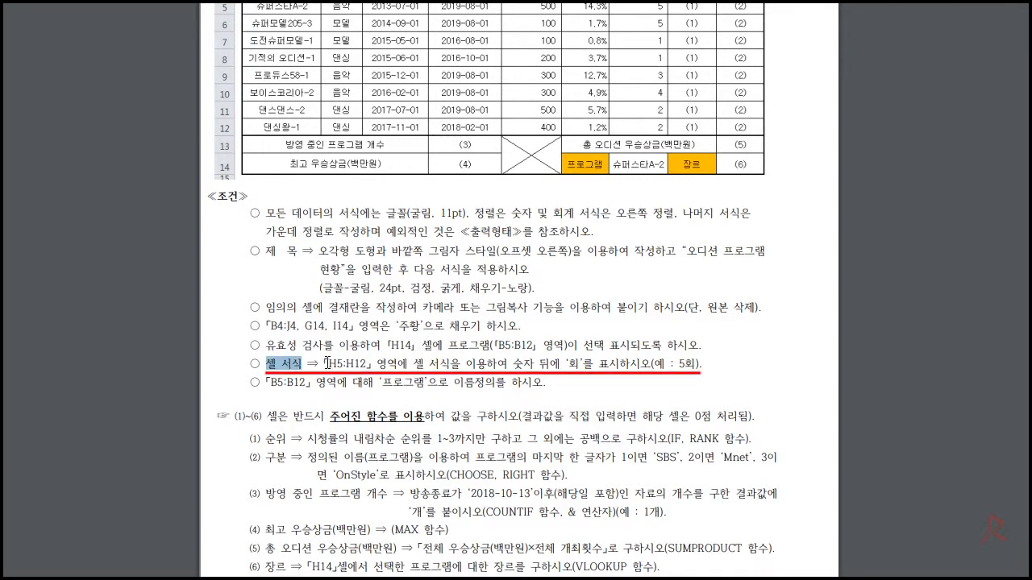
pyautogui.doubleClick(327, 363)
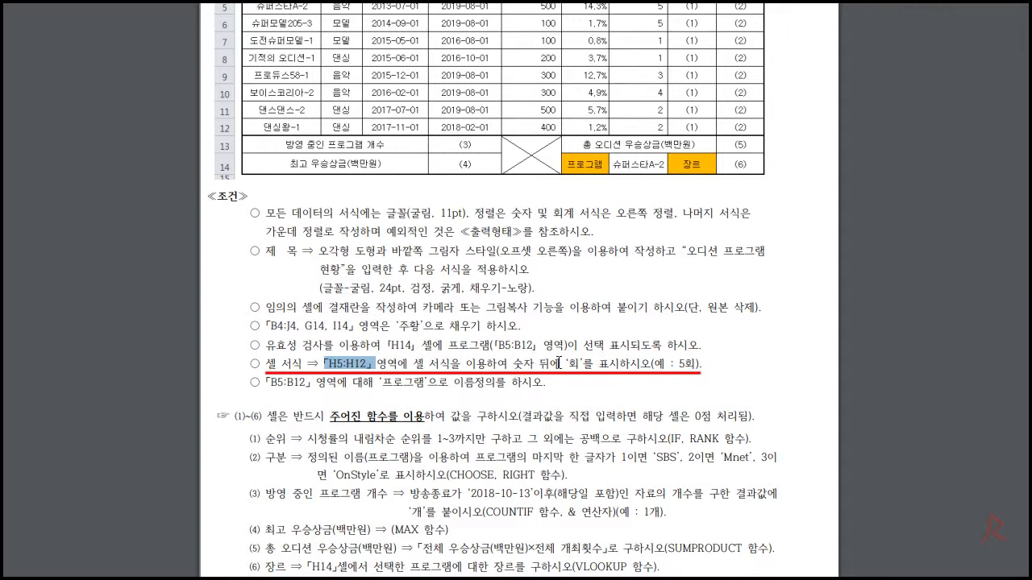
pyautogui.moveTo(599, 365); pyautogui.dragTo(621, 367)
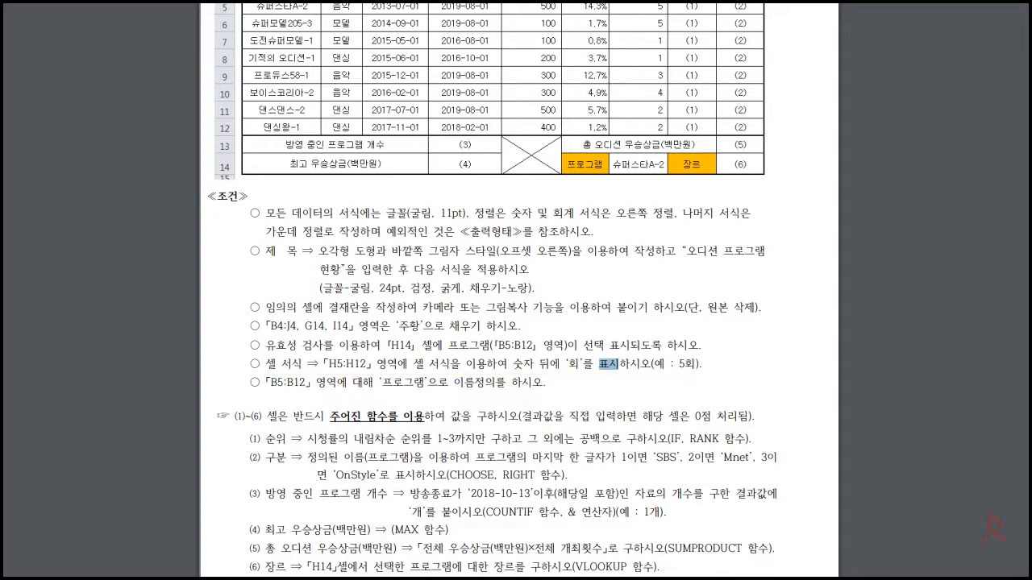
# - Return to the Excel workbook and look through the custom number formats in the Format Cells dialog without applying any
pyautogui.hotkey('alt', 'Tab')
pyautogui.click(75, 40)
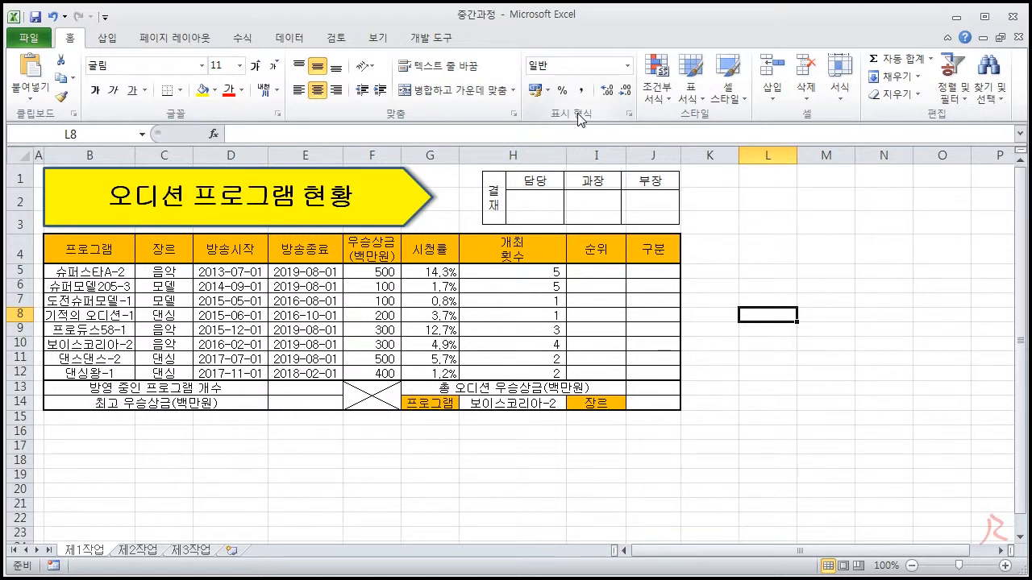
pyautogui.click(629, 115)
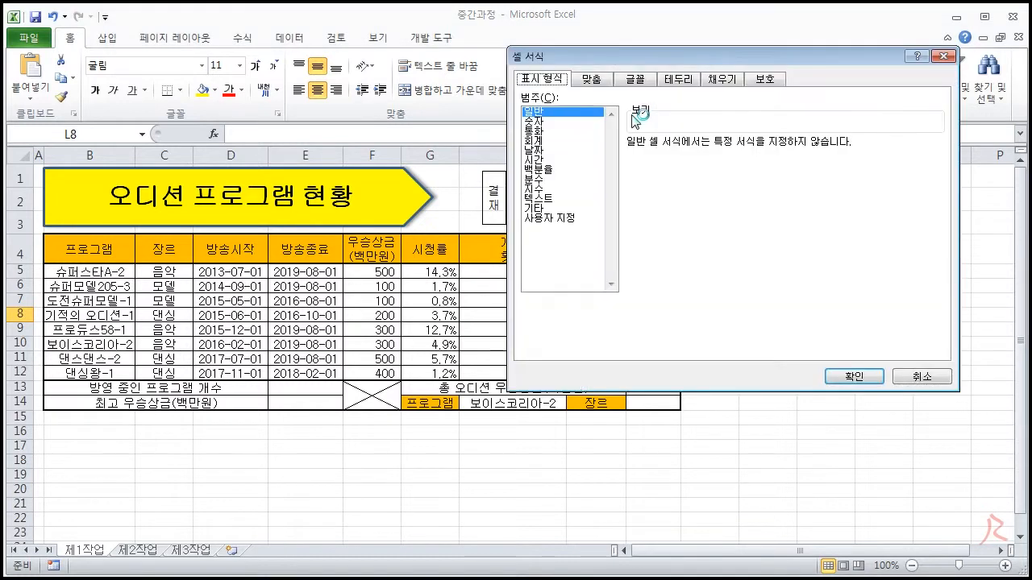
pyautogui.click(553, 219)
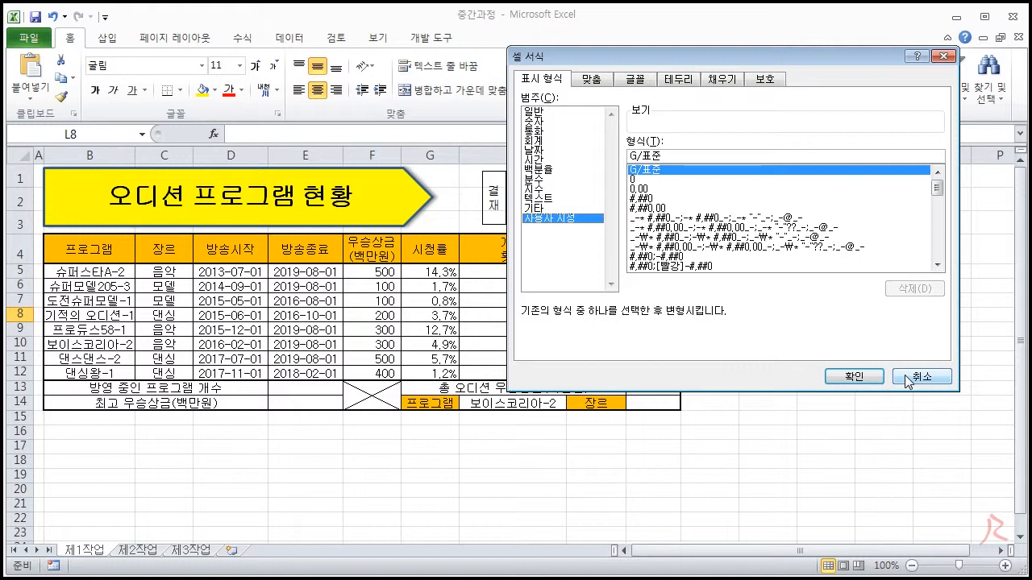
pyautogui.moveTo(755, 51); pyautogui.dragTo(516, 82)
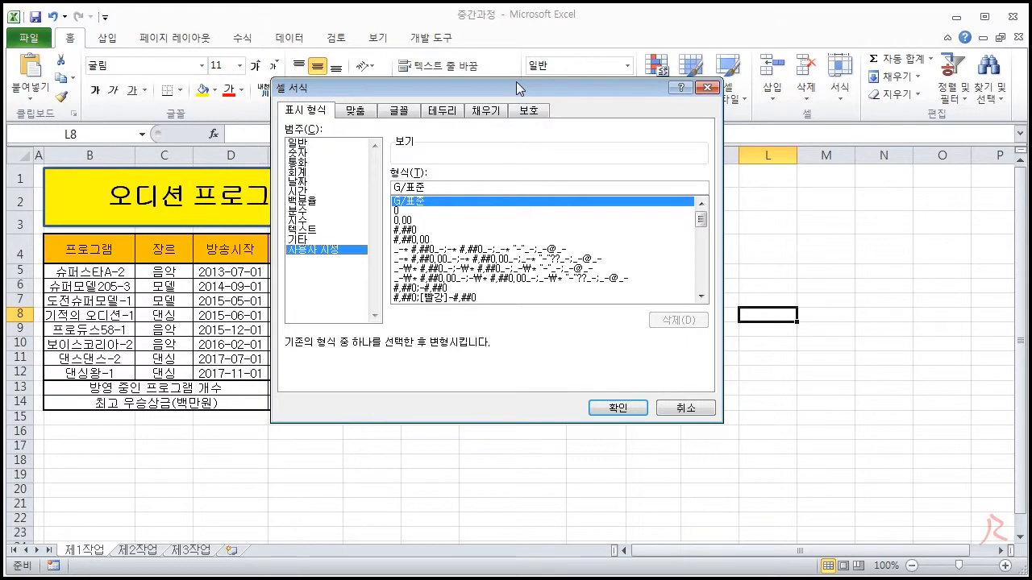
pyautogui.click(688, 409)
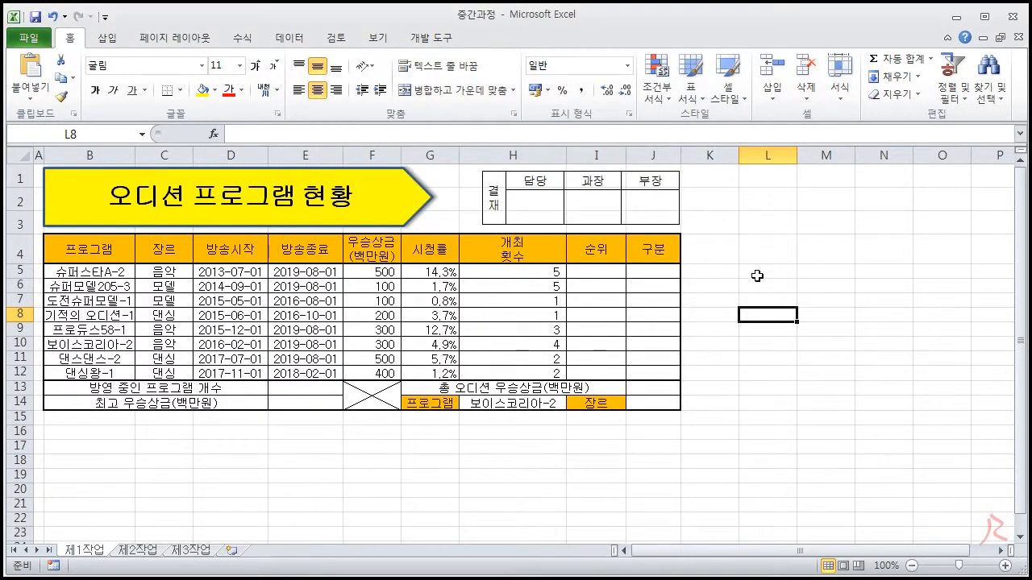
pyautogui.moveTo(372, 272); pyautogui.dragTo(378, 359)
pyautogui.moveTo(429, 272); pyautogui.dragTo(418, 365)
pyautogui.moveTo(512, 272); pyautogui.dragTo(504, 364)
pyautogui.moveTo(154, 269); pyautogui.dragTo(155, 375)
pyautogui.click(787, 300)
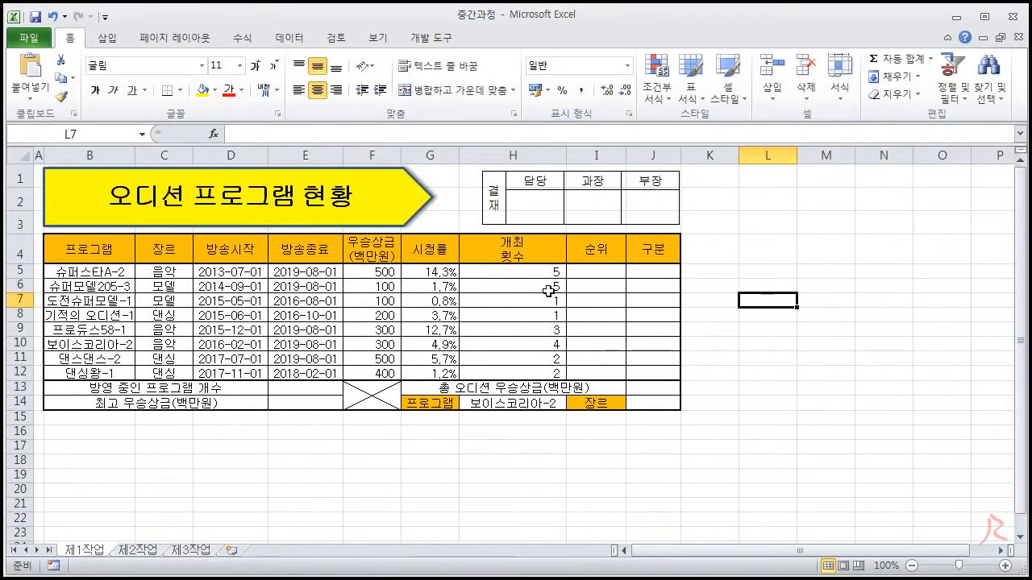
# - Enter the custom number format 0"회" for cells H5:H12
pyautogui.moveTo(536, 270); pyautogui.dragTo(536, 373)
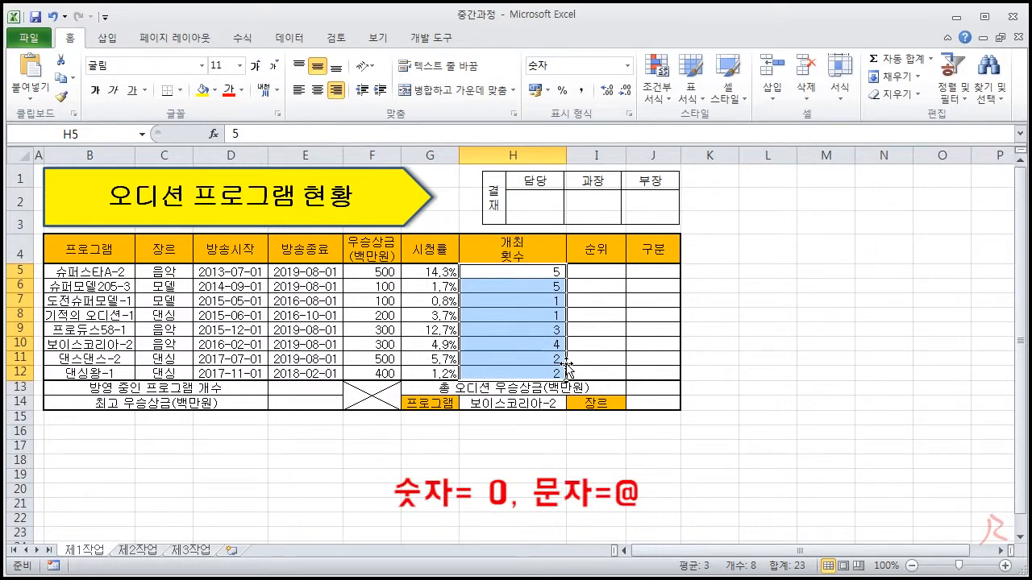
pyautogui.click(628, 113)
pyautogui.click(331, 252)
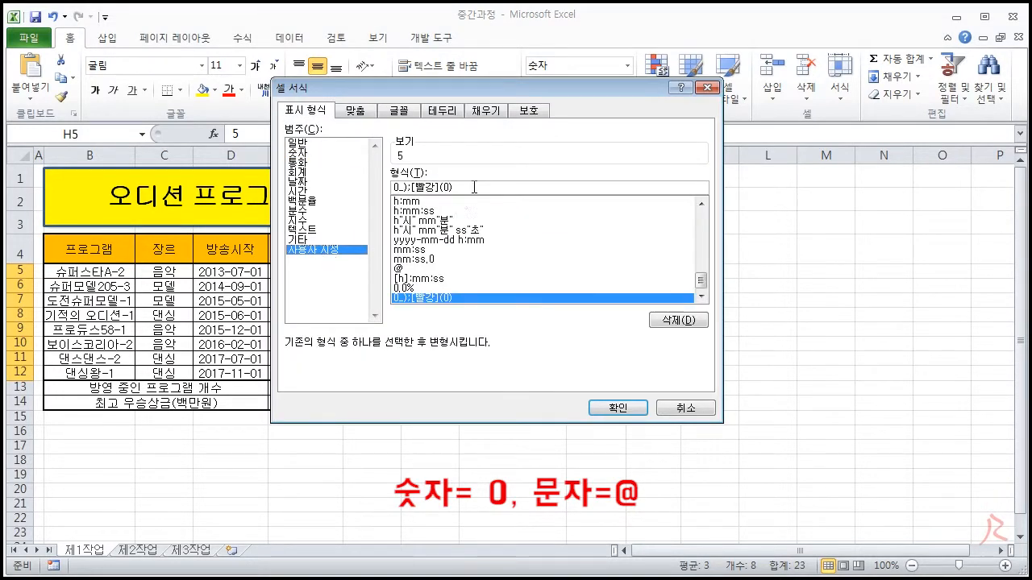
pyautogui.moveTo(474, 187); pyautogui.dragTo(343, 190)
pyautogui.press('BackSpace')
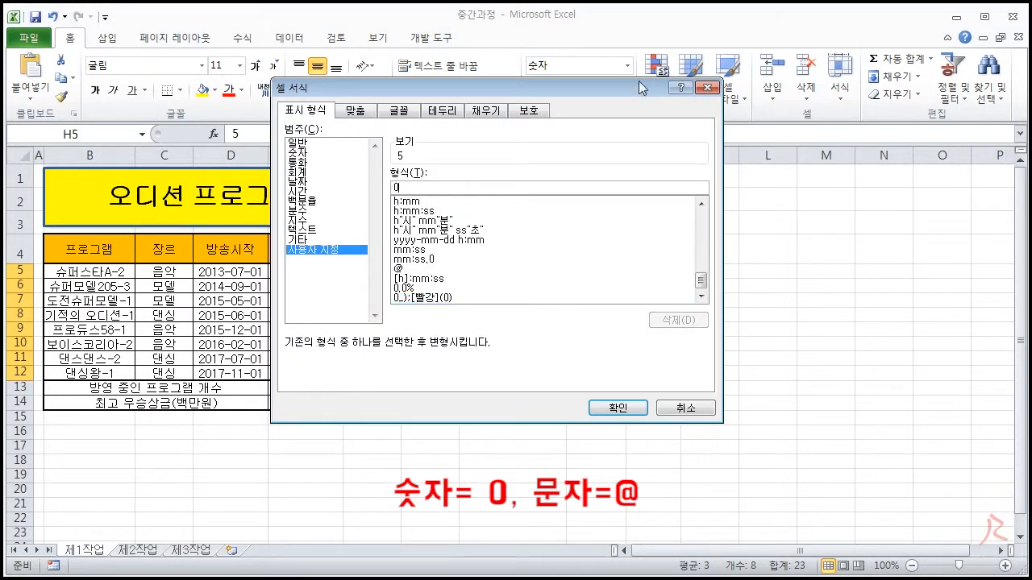
pyautogui.moveTo(638, 81); pyautogui.dragTo(763, 91)
pyautogui.write('0;')
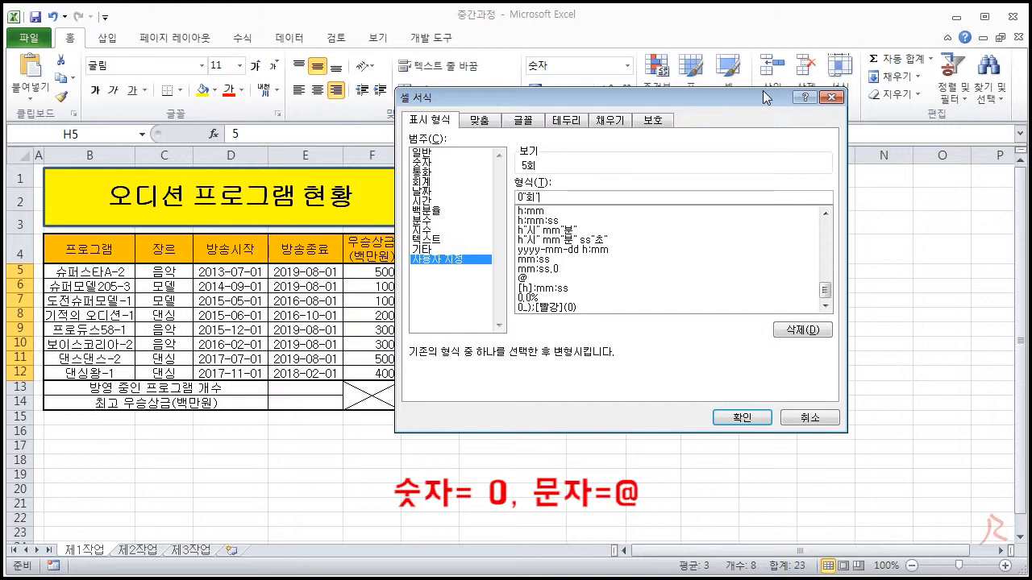
pyautogui.moveTo(763, 91); pyautogui.dragTo(924, 129)
# - Try @ in place of 0 in the custom format, restore 0"회" and apply it to H5:H12
pyautogui.moveTo(682, 235); pyautogui.dragTo(676, 239)
pyautogui.write('@')
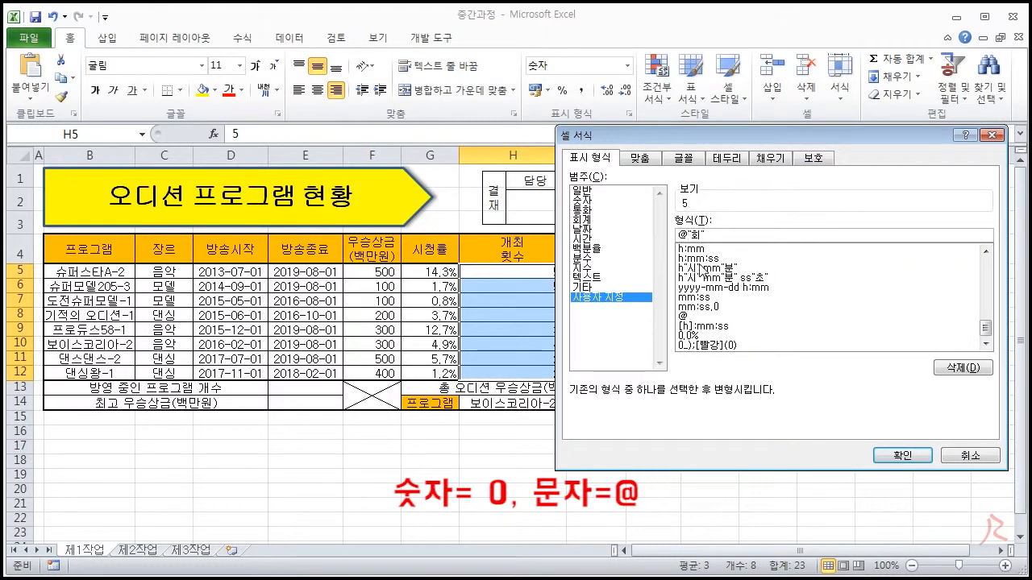
pyautogui.press('BackSpace')
pyautogui.write('0')
pyautogui.click(902, 456)
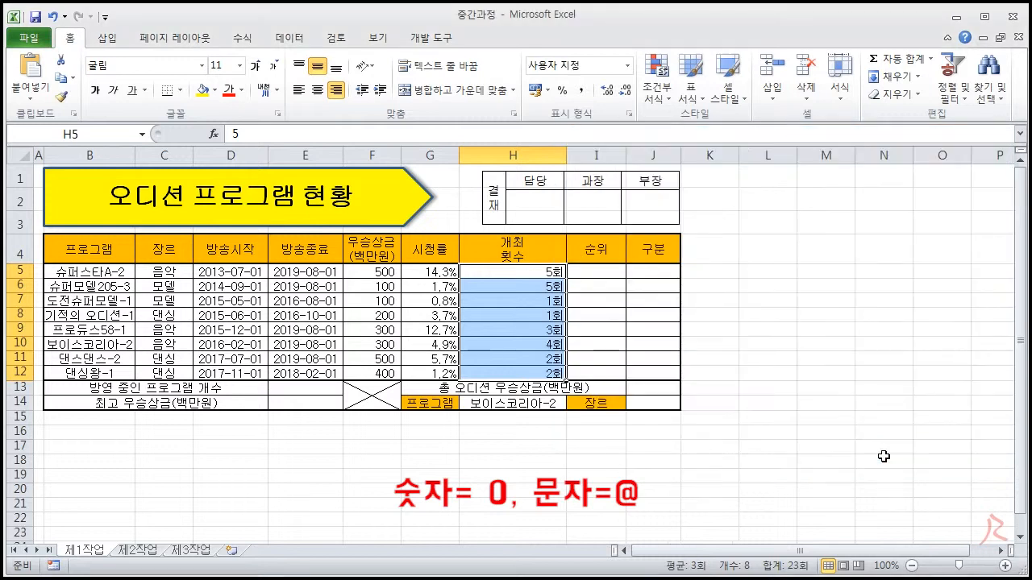
pyautogui.click(771, 344)
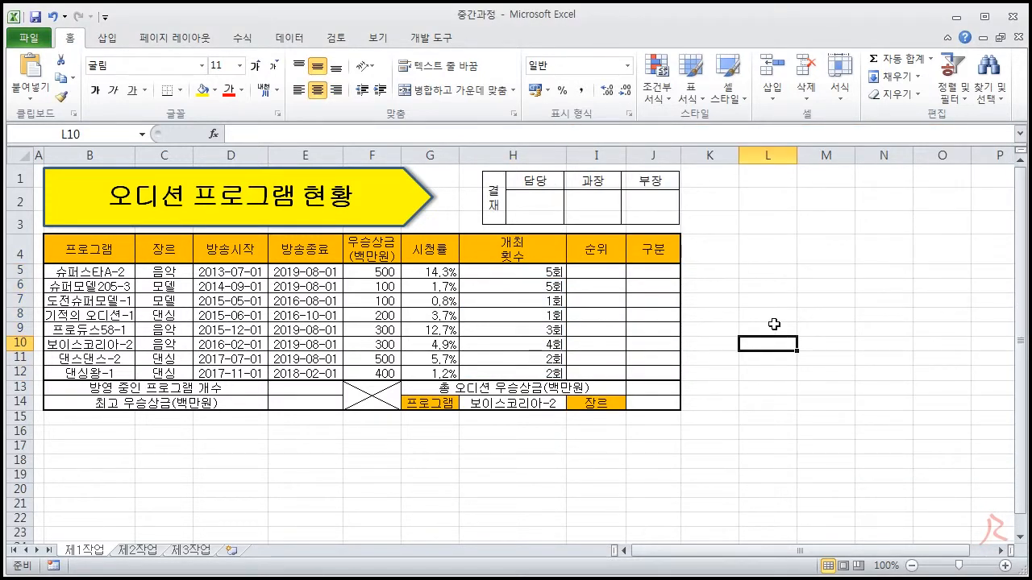
# - Enter the sample values 1000, 15000 and 6000 in cells L5 to L7
pyautogui.click(775, 274)
pyautogui.write('1000')
pyautogui.press('Return')
pyautogui.write('15000')
pyautogui.press('Return')
pyautogui.write('6000')
pyautogui.press('Return')
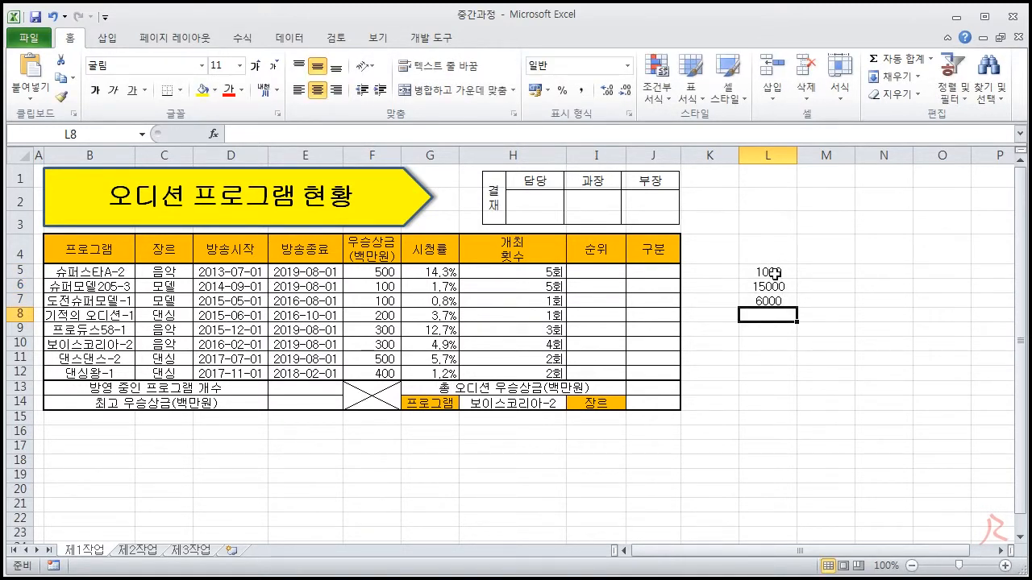
# - Apply the comma style to L5:L12 and replace it with the custom number format #,##0
pyautogui.moveTo(764, 272); pyautogui.dragTo(776, 376)
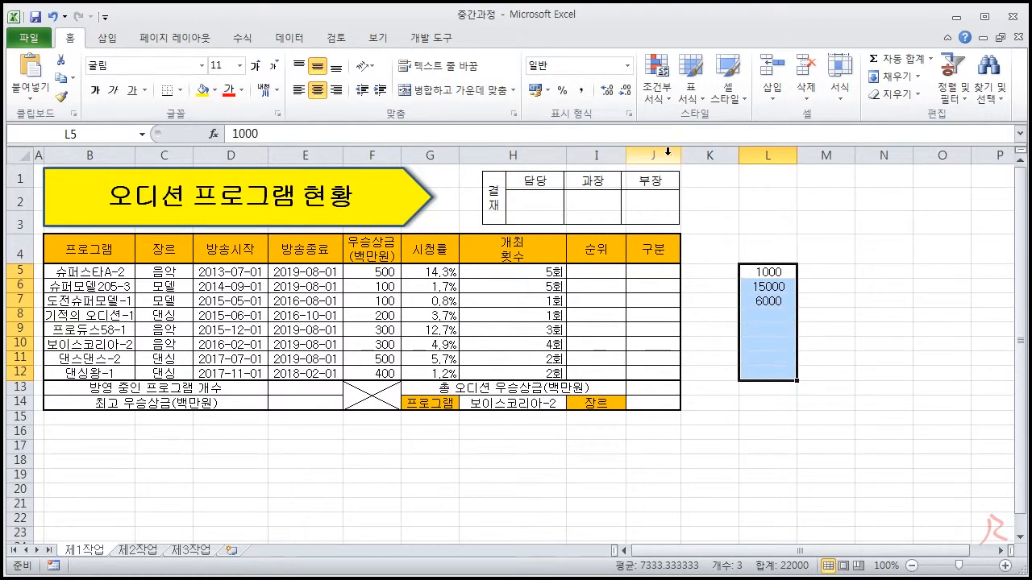
pyautogui.click(582, 91)
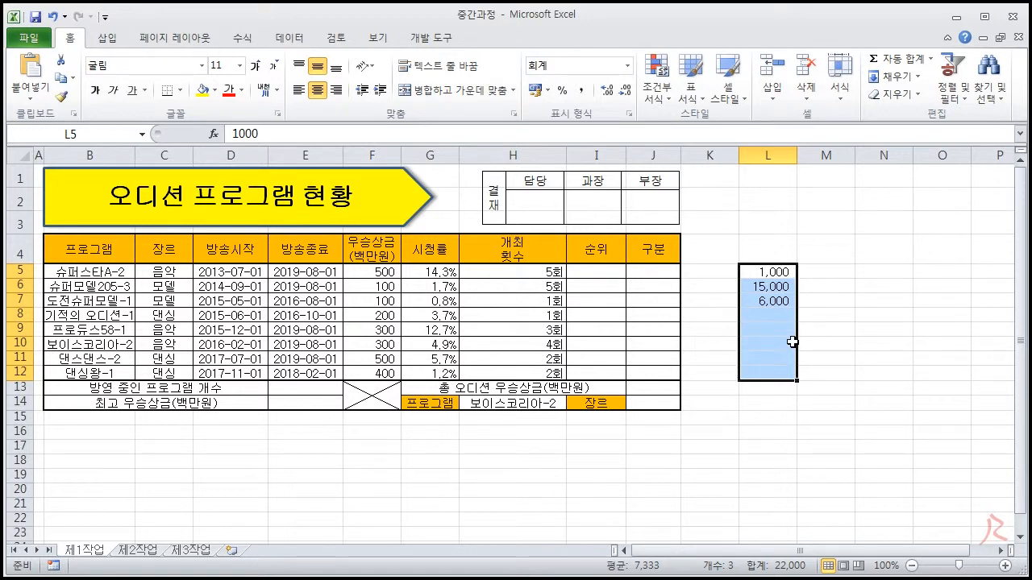
pyautogui.click(626, 114)
pyautogui.moveTo(643, 138); pyautogui.dragTo(315, 183)
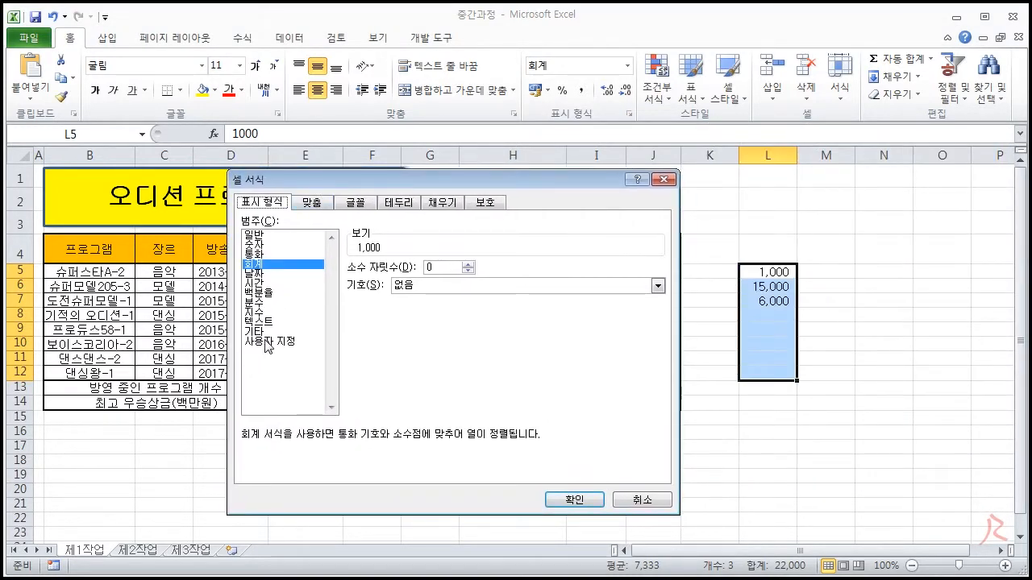
pyautogui.click(266, 343)
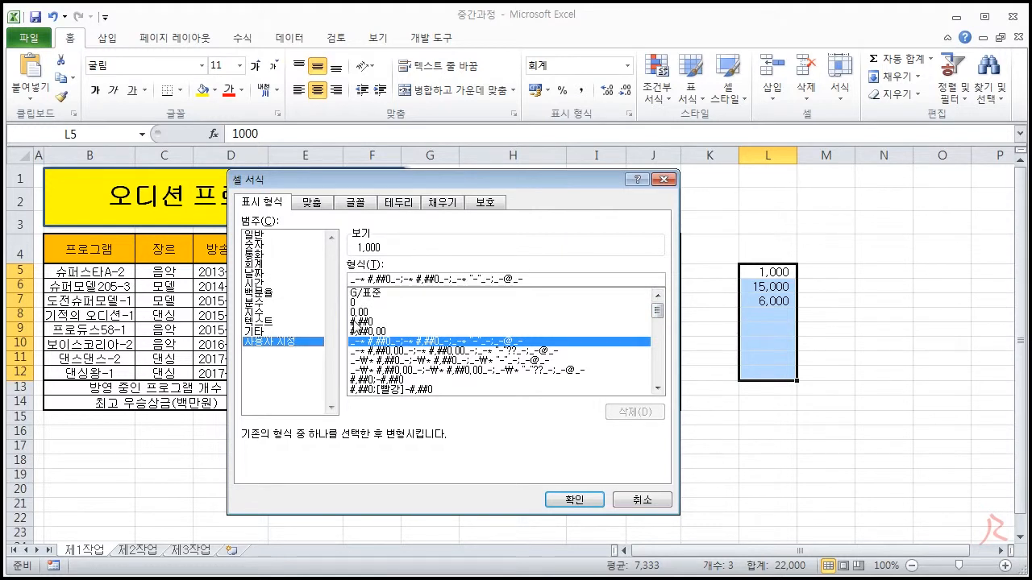
pyautogui.click(371, 323)
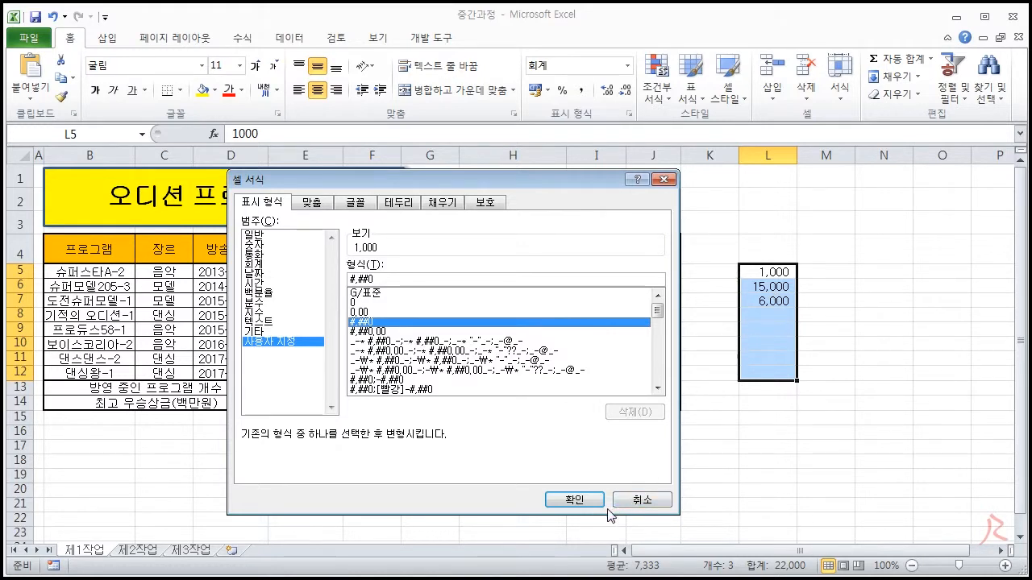
pyautogui.click(582, 500)
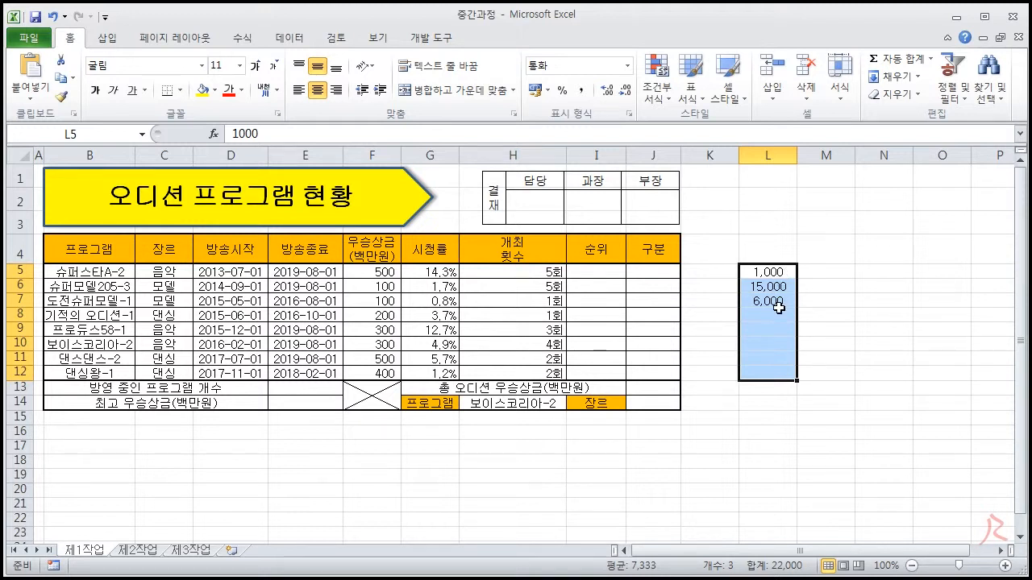
# - Right-align L5:L12 and extend the custom number format to #,##0"원"
pyautogui.click(337, 90)
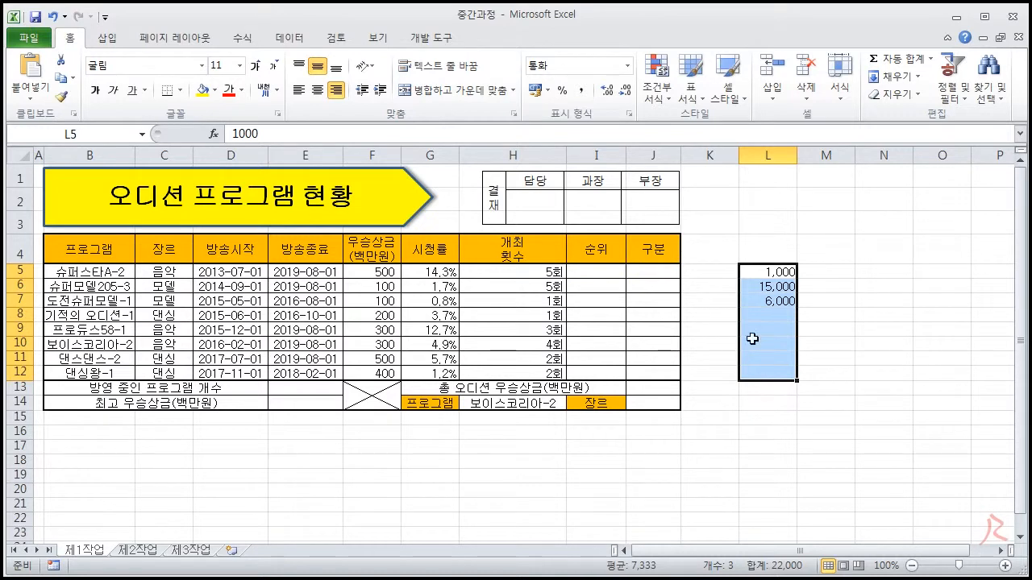
pyautogui.click(627, 114)
pyautogui.click(284, 343)
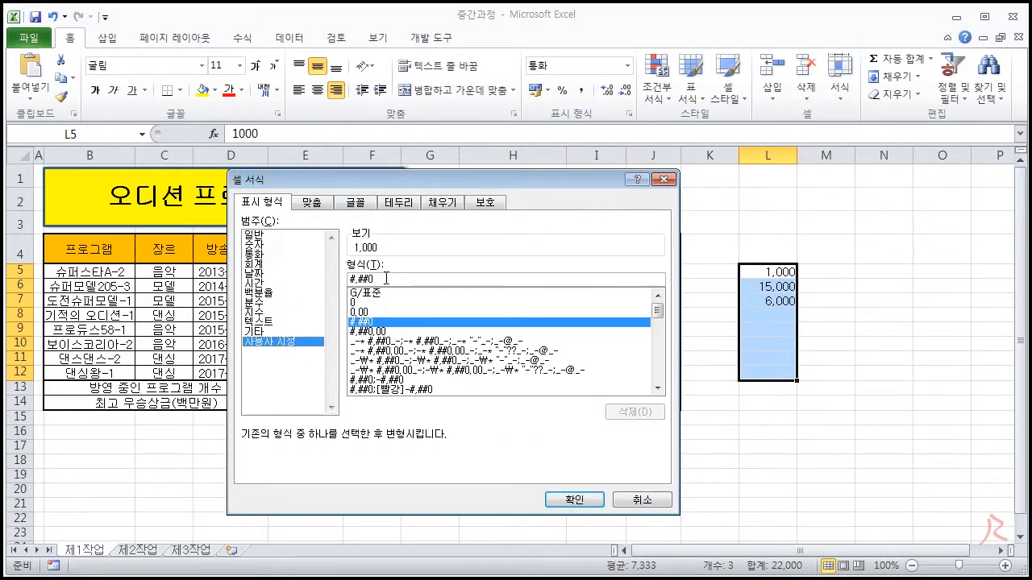
pyautogui.write('"원"')
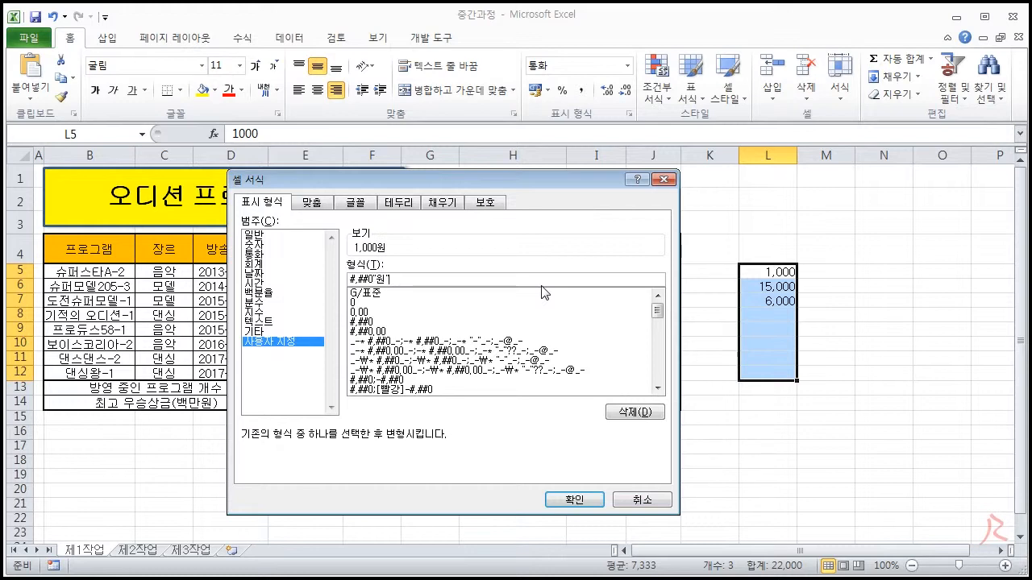
pyautogui.click(571, 493)
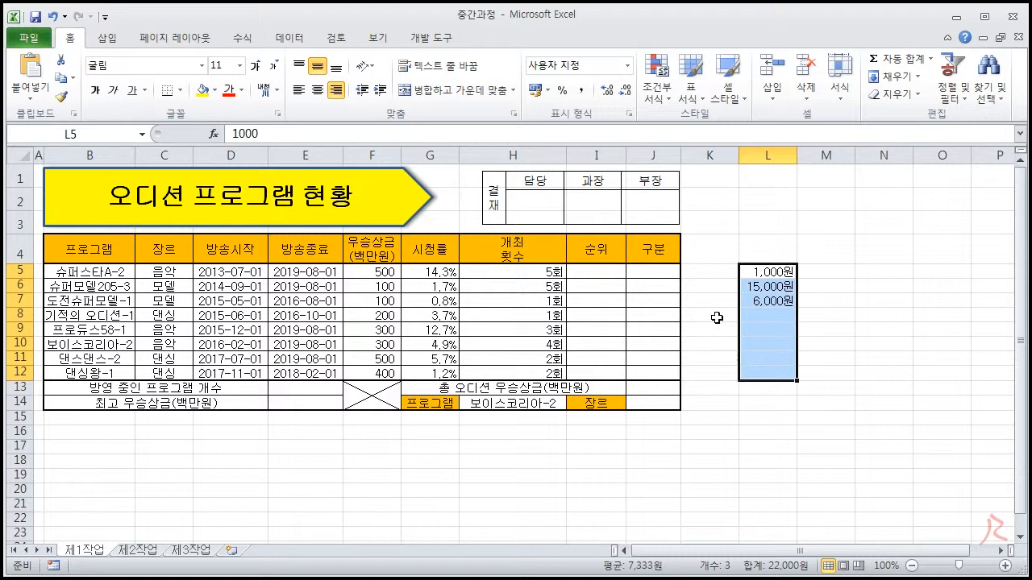
# - Delete column L together with its sample values
pyautogui.moveTo(744, 272); pyautogui.dragTo(762, 375)
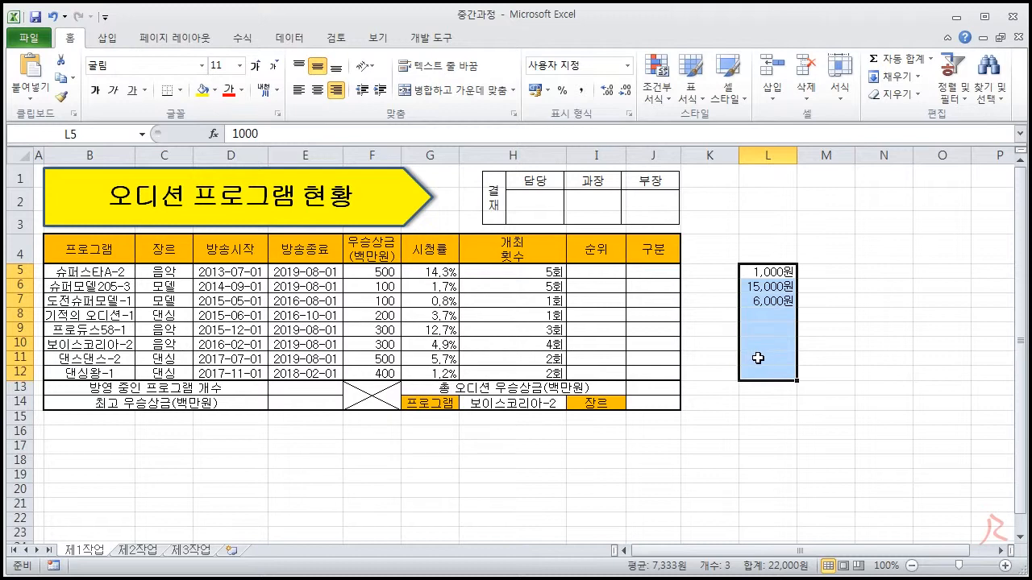
pyautogui.rightClick(770, 156)
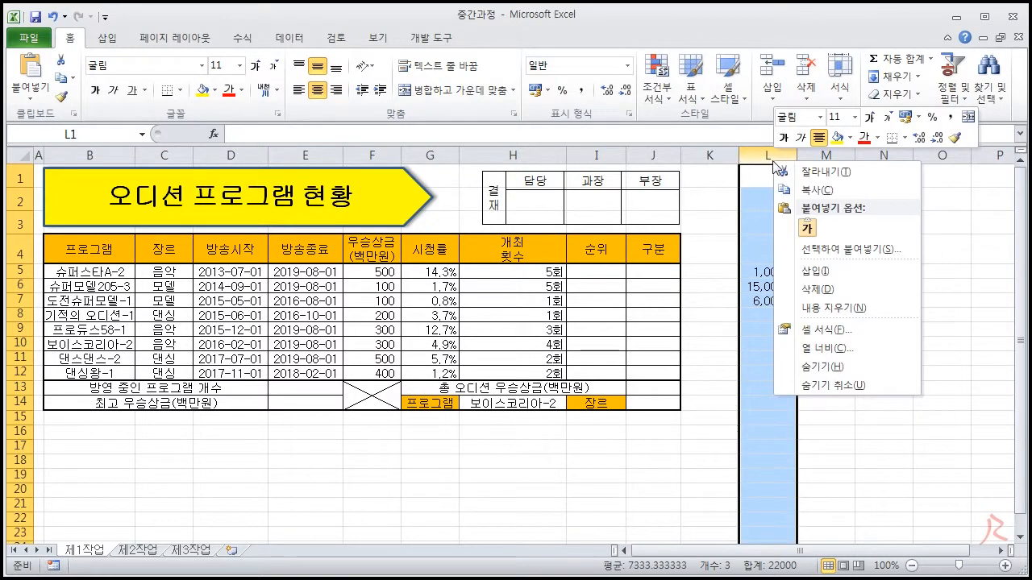
pyautogui.click(830, 291)
pyautogui.click(768, 312)
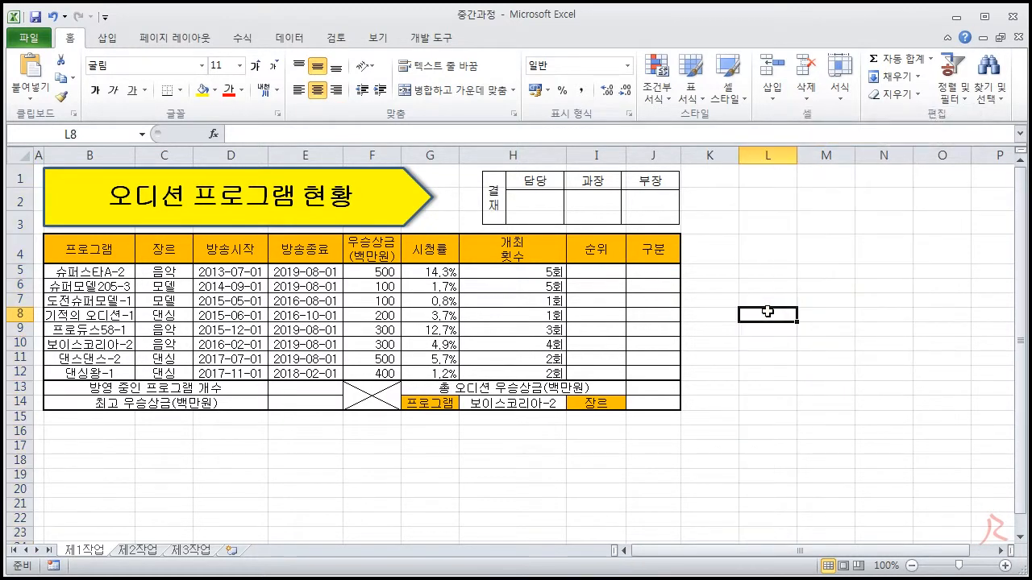
pyautogui.click(743, 287)
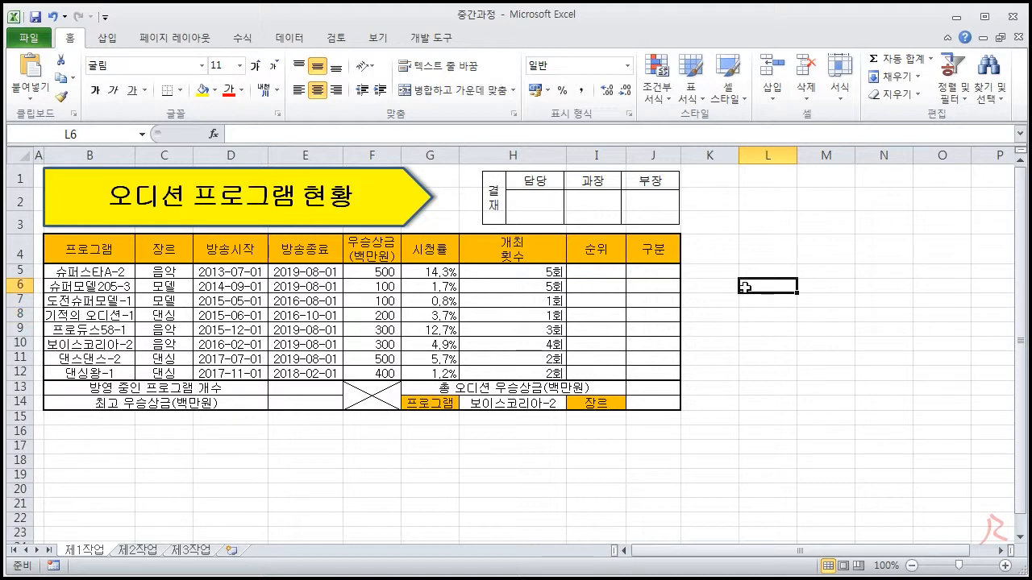
# - Check the formatted H5:H12 range, and read the condition on defining a name for B5:B12 in the exam instruction document
pyautogui.moveTo(539, 277); pyautogui.dragTo(539, 373)
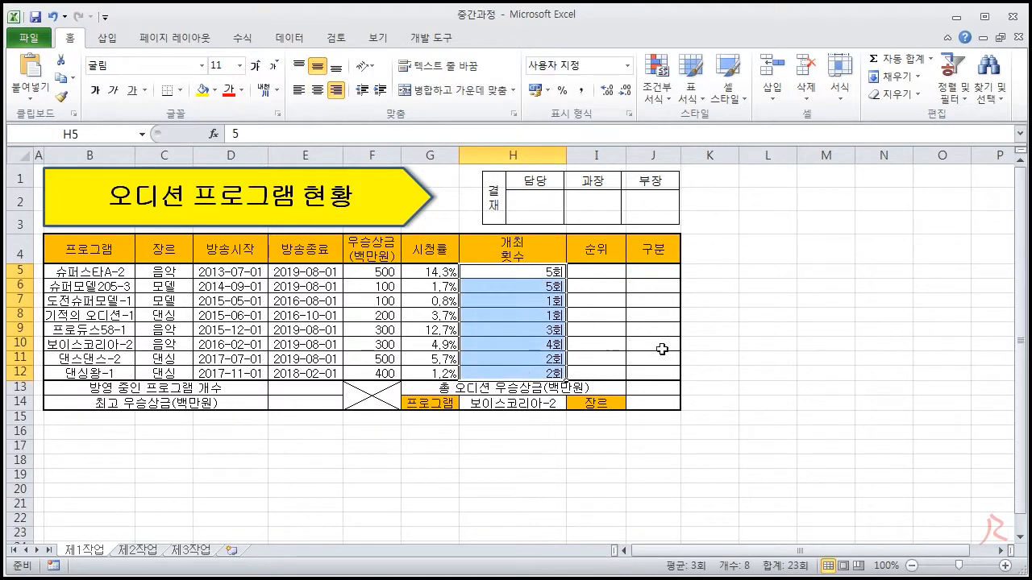
pyautogui.click(797, 342)
pyautogui.hotkey('alt', 'Tab')
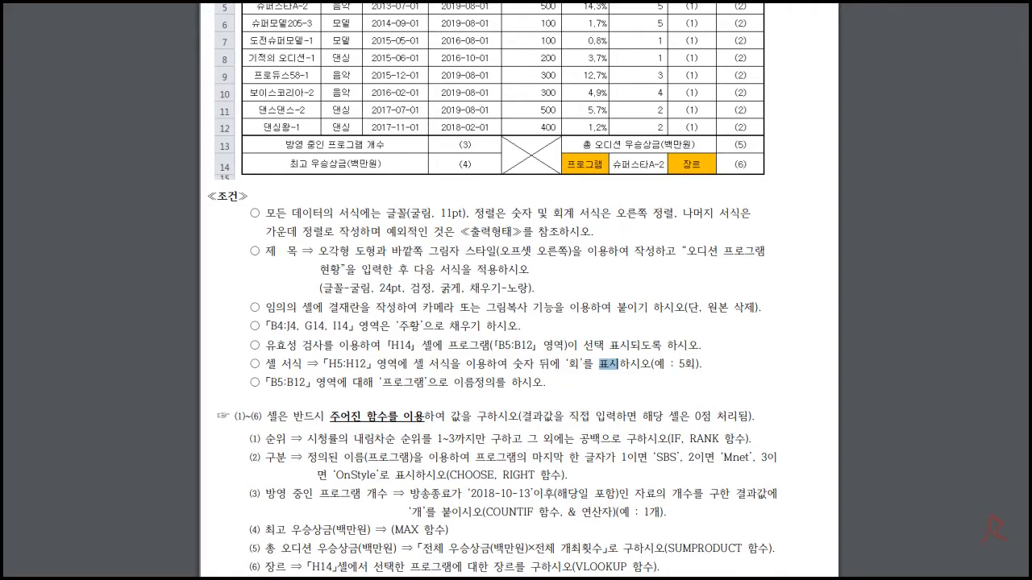
pyautogui.scroll(-2, 427, 310)
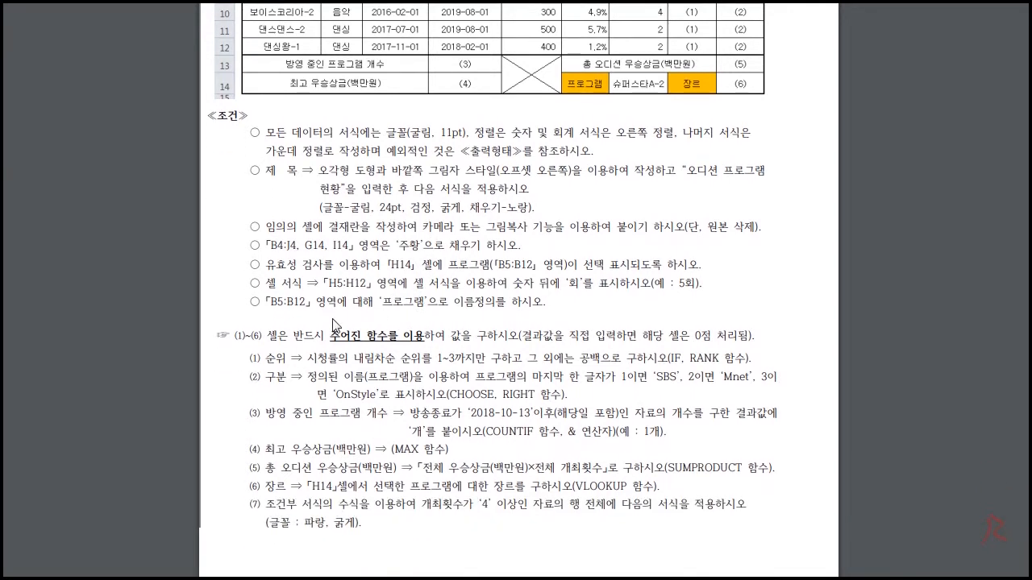
pyautogui.doubleClick(290, 303)
pyautogui.doubleClick(385, 302)
pyautogui.click(493, 301)
pyautogui.hotkey('alt', 'Tab')
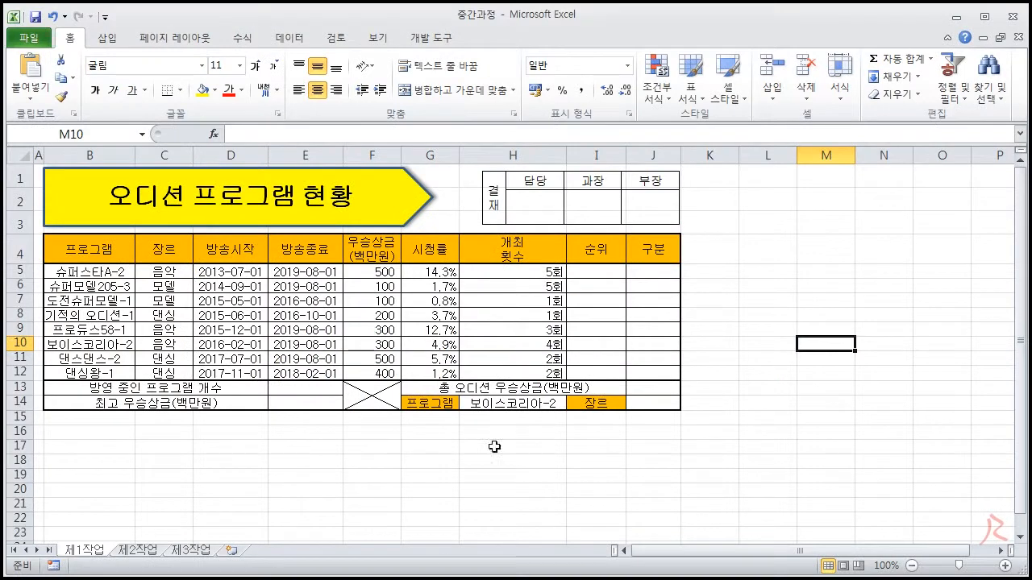
# - Define the trial name 알ㄴㅇ러ㅏㄴㅇ for the program range B5:B12
pyautogui.moveTo(103, 272); pyautogui.dragTo(98, 373)
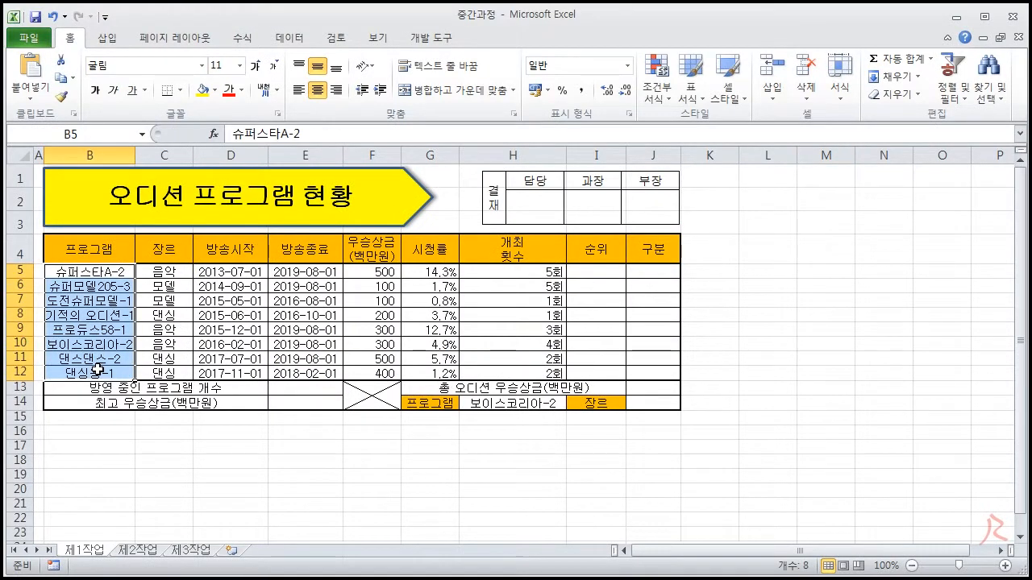
pyautogui.click(90, 129)
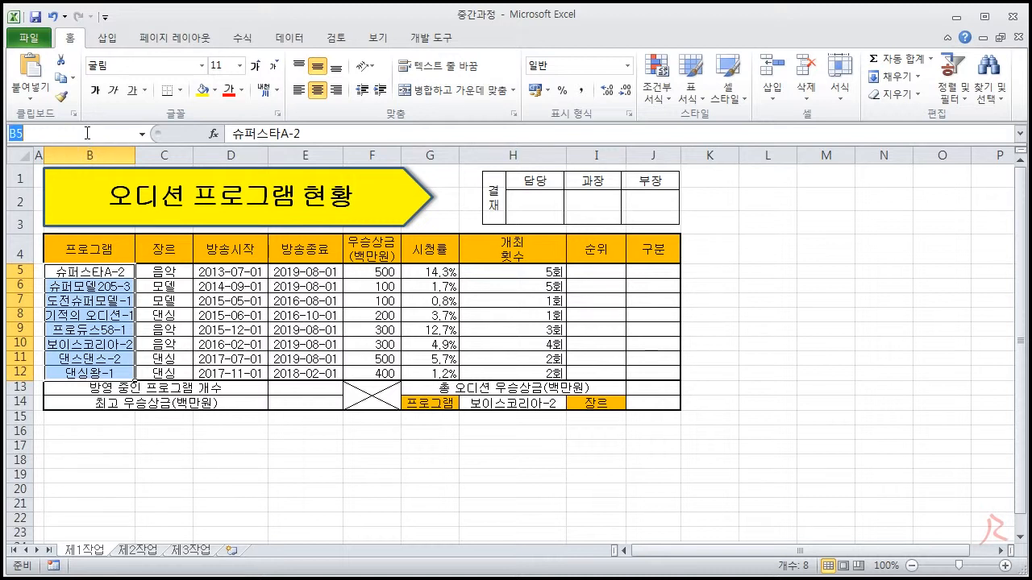
pyautogui.write('알ㄴㅇ러ㅏㄴㅎ')
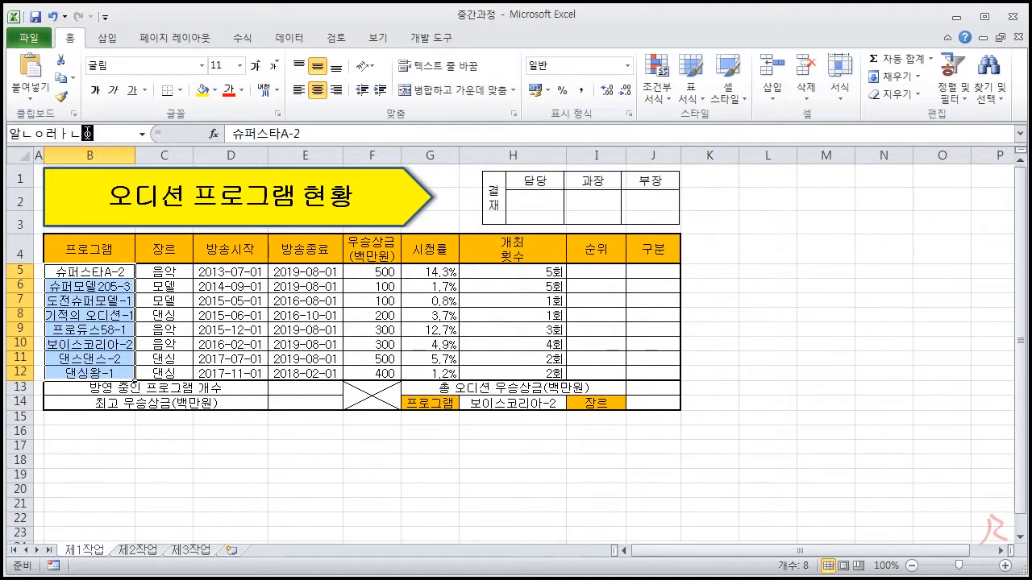
pyautogui.press('BackSpace')
pyautogui.write('ㅇ')
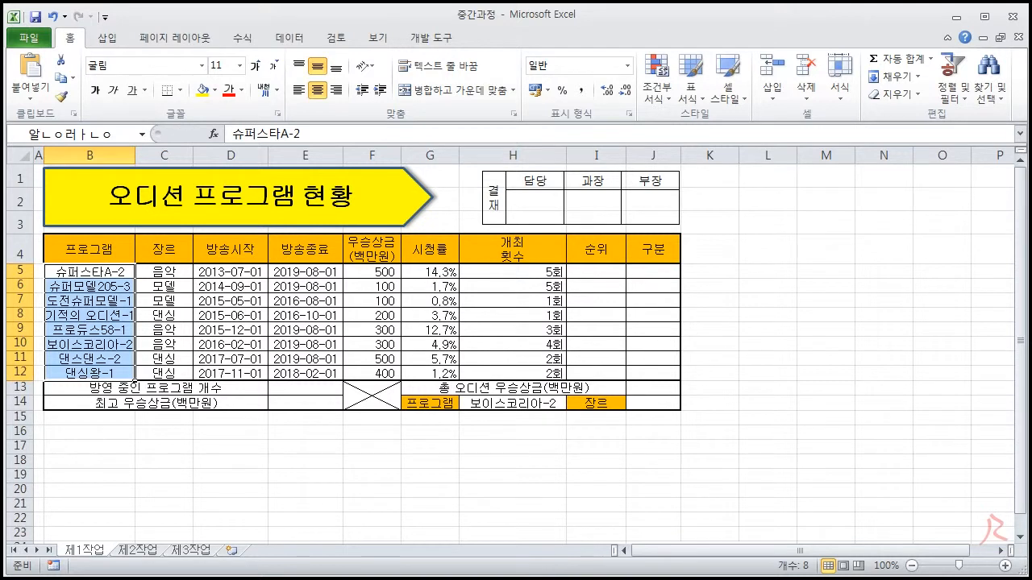
# - Define the name 프로그램 for the selected range B5:B12
pyautogui.click(101, 130)
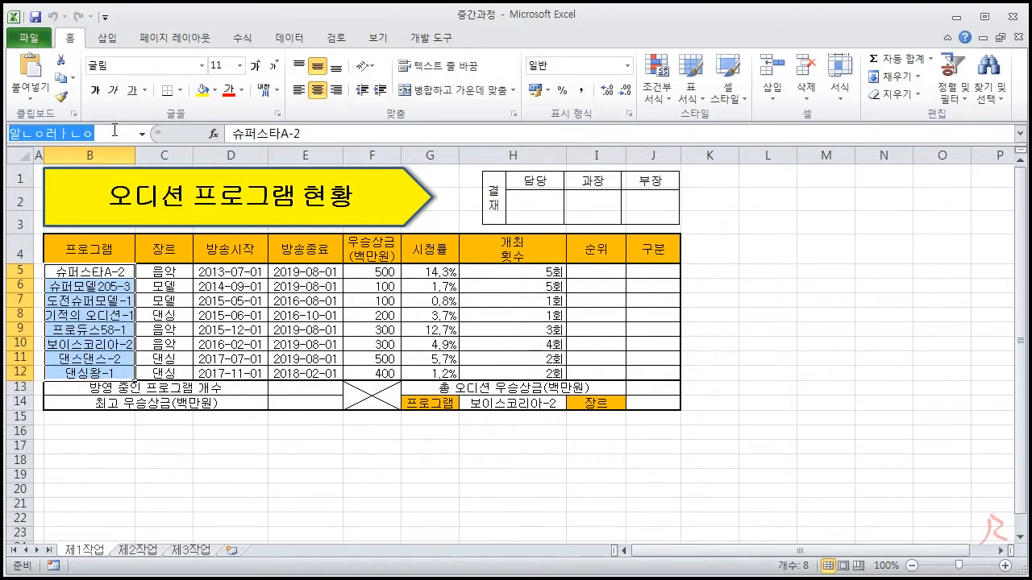
pyautogui.write('프로그램')
pyautogui.press('Return')
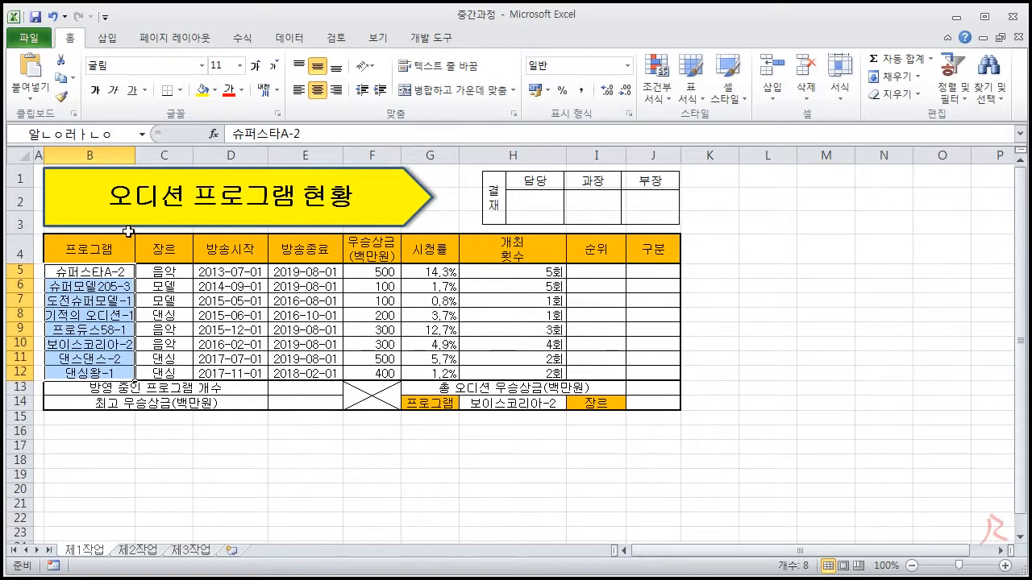
# - Delete the stray name 알ㄴㅇ러ㅏㄴㅇ in the Name Manager and close it
pyautogui.click(246, 40)
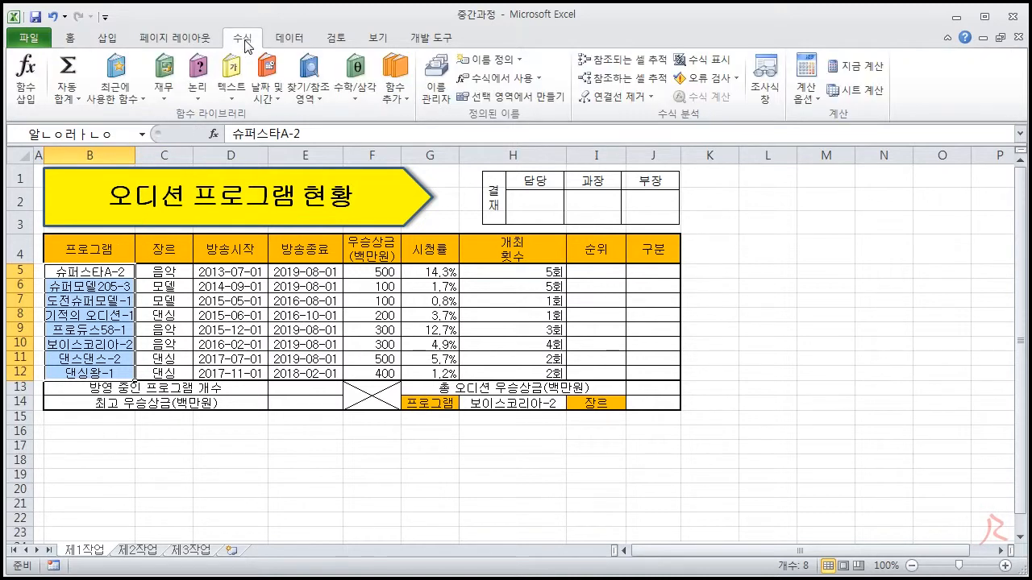
pyautogui.click(437, 90)
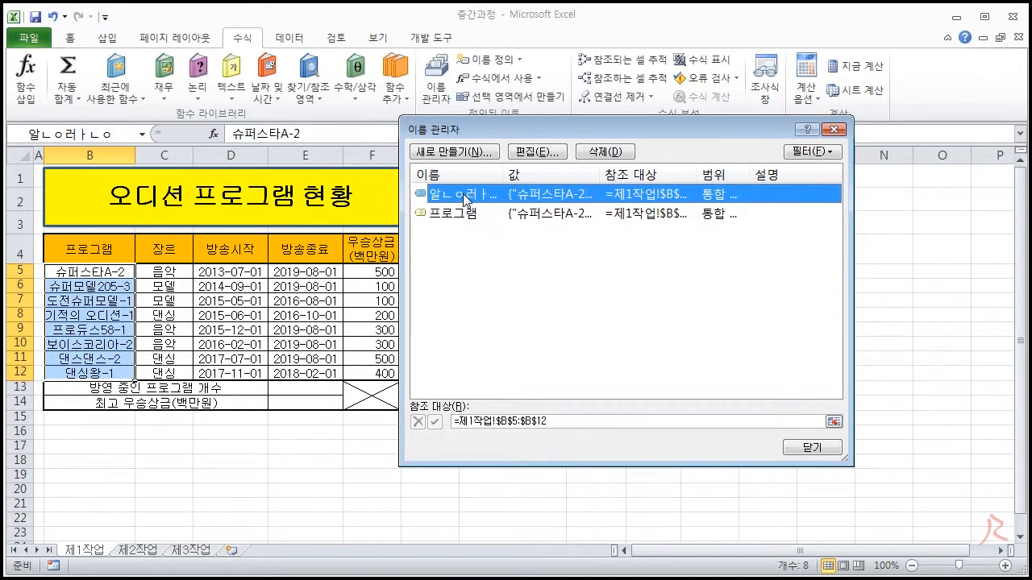
pyautogui.click(606, 154)
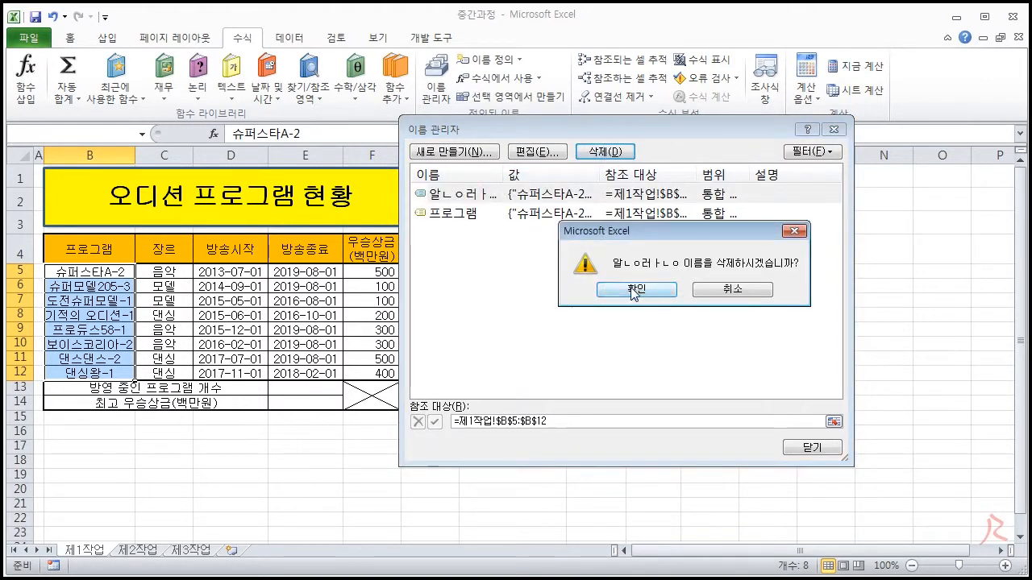
pyautogui.click(632, 290)
pyautogui.click(802, 445)
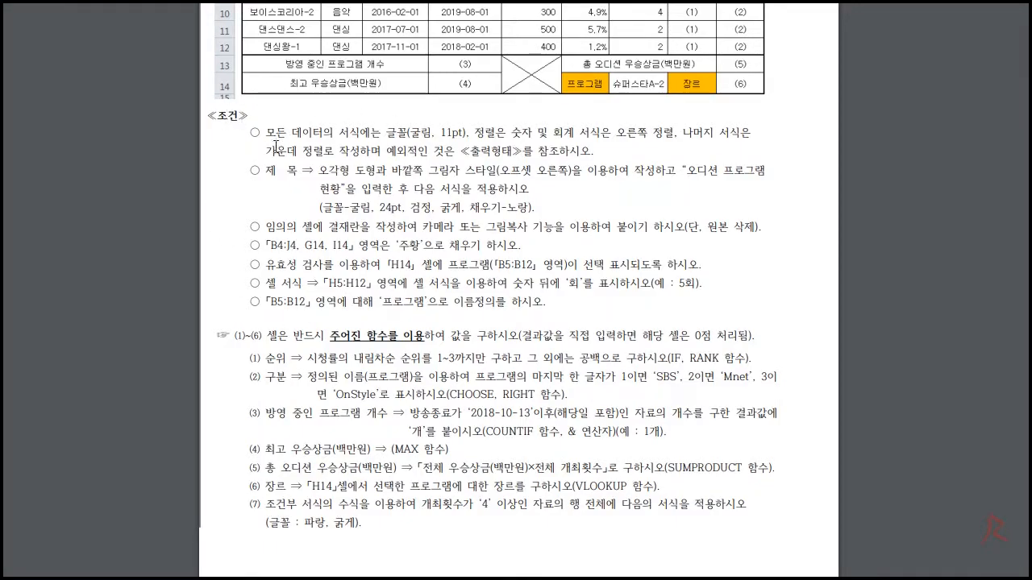
# - Review the exam instruction document's function conditions (1) to (6) and the conditional formatting condition (7)
pyautogui.scroll(5, 323, 209)
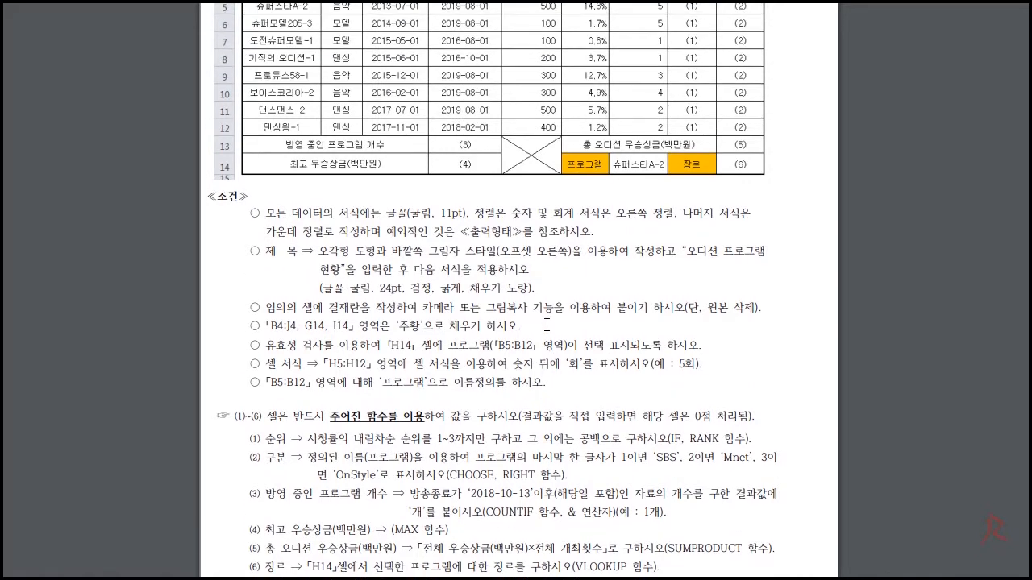
pyautogui.scroll(-6, 407, 266)
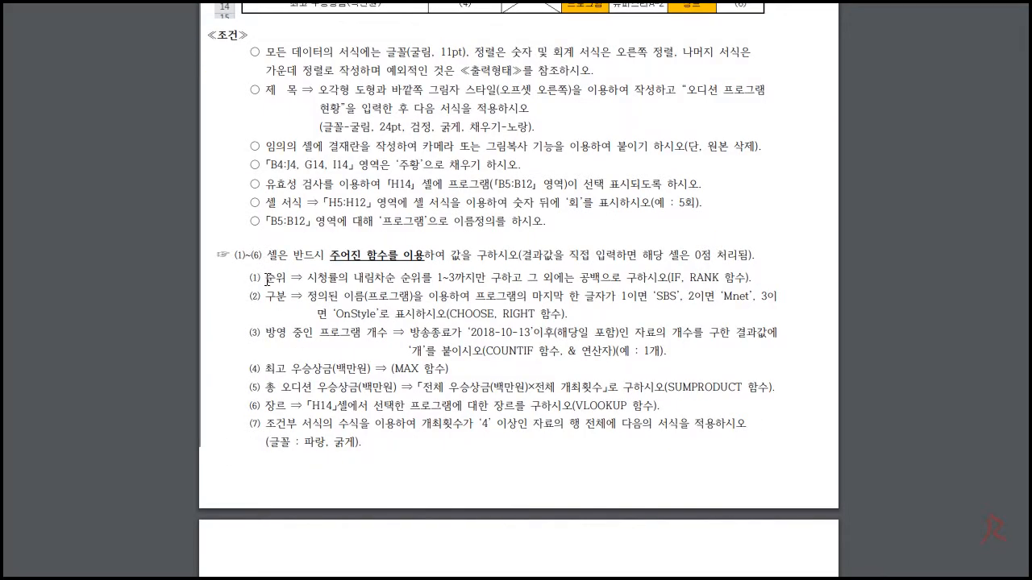
pyautogui.scroll(1, 421, 369)
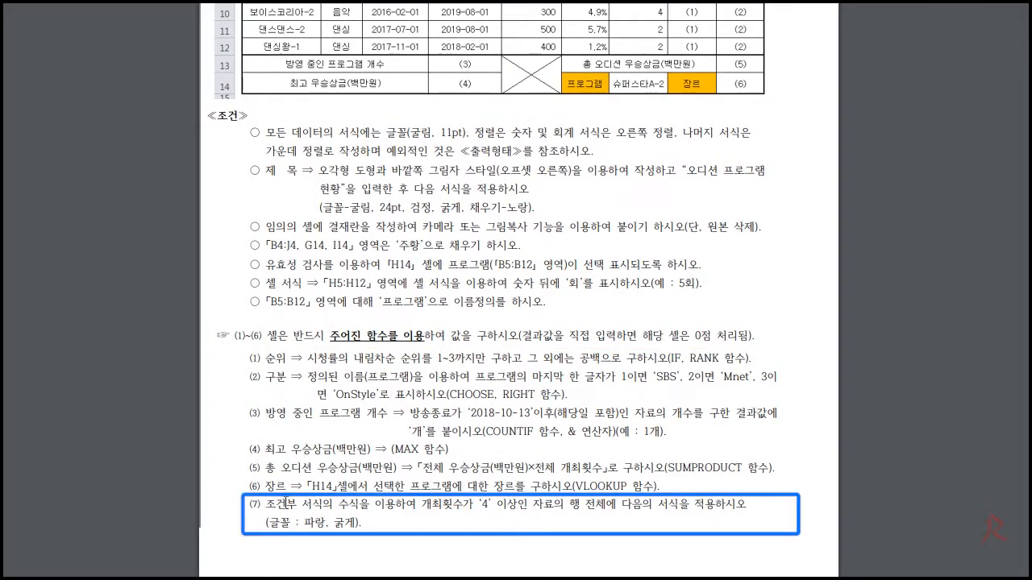
pyautogui.moveTo(267, 511); pyautogui.dragTo(377, 531)
pyautogui.click(377, 531)
pyautogui.scroll(-3, 395, 496)
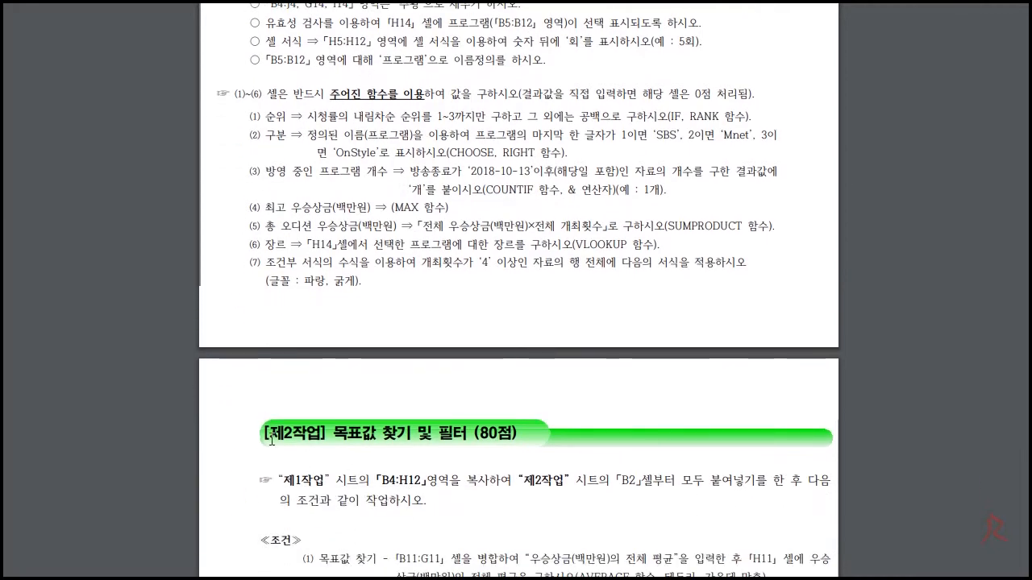
pyautogui.scroll(2, 385, 500)
pyautogui.moveTo(365, 443); pyautogui.dragTo(255, 430)
pyautogui.click(298, 429)
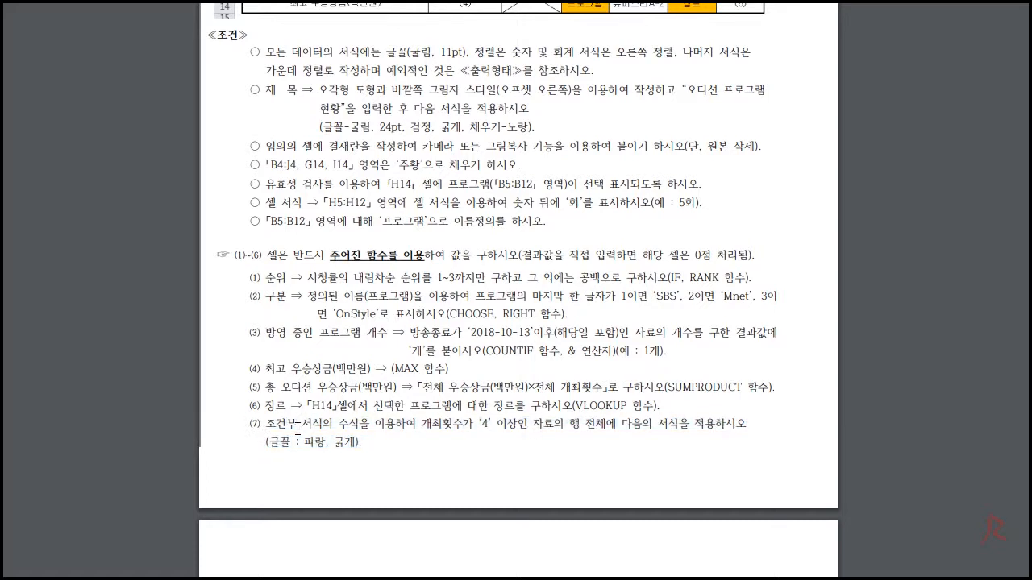
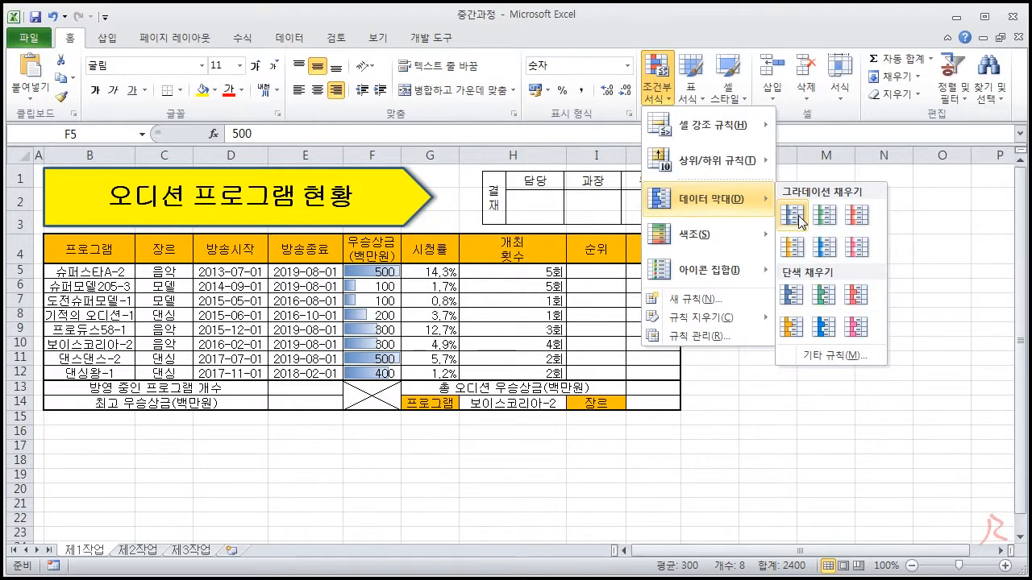
# - Add a blue data bar rule to the prize values in F5:F12, with minimum type 최소값 and maximum type 최대값
pyautogui.click(829, 357)
pyautogui.moveTo(689, 129); pyautogui.dragTo(808, 91)
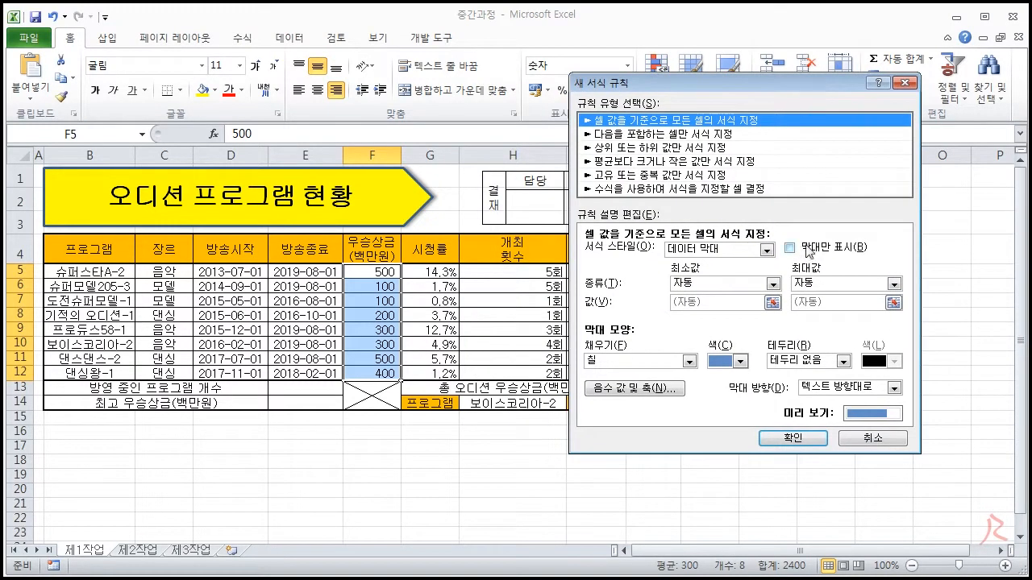
pyautogui.click(740, 361)
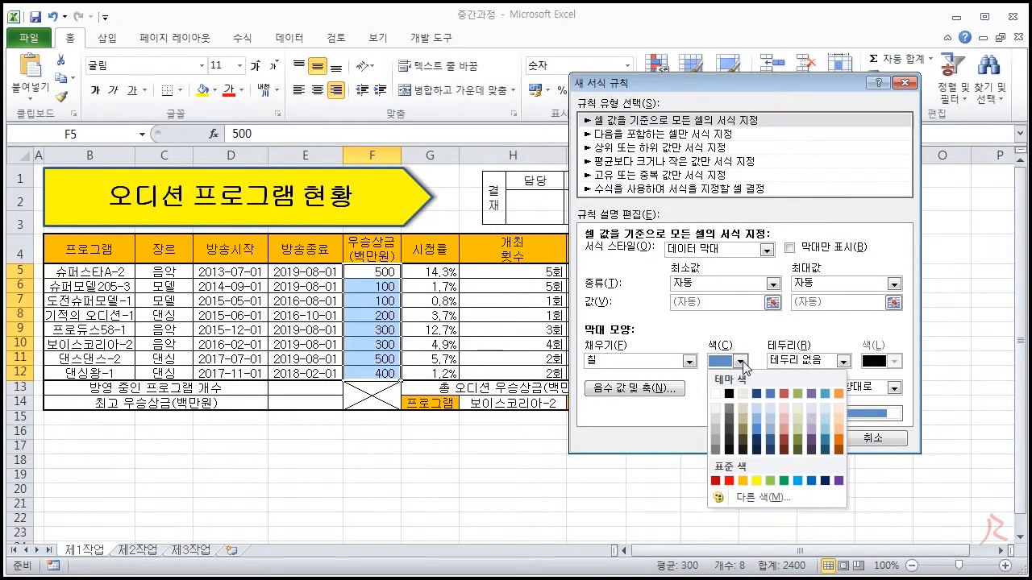
pyautogui.click(811, 481)
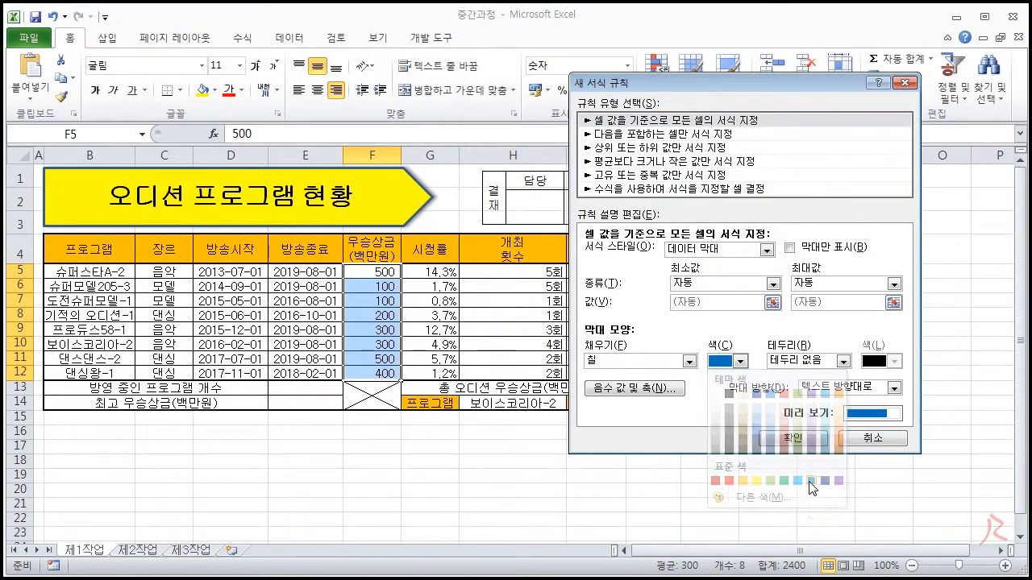
pyautogui.click(772, 284)
pyautogui.click(726, 300)
pyautogui.click(893, 284)
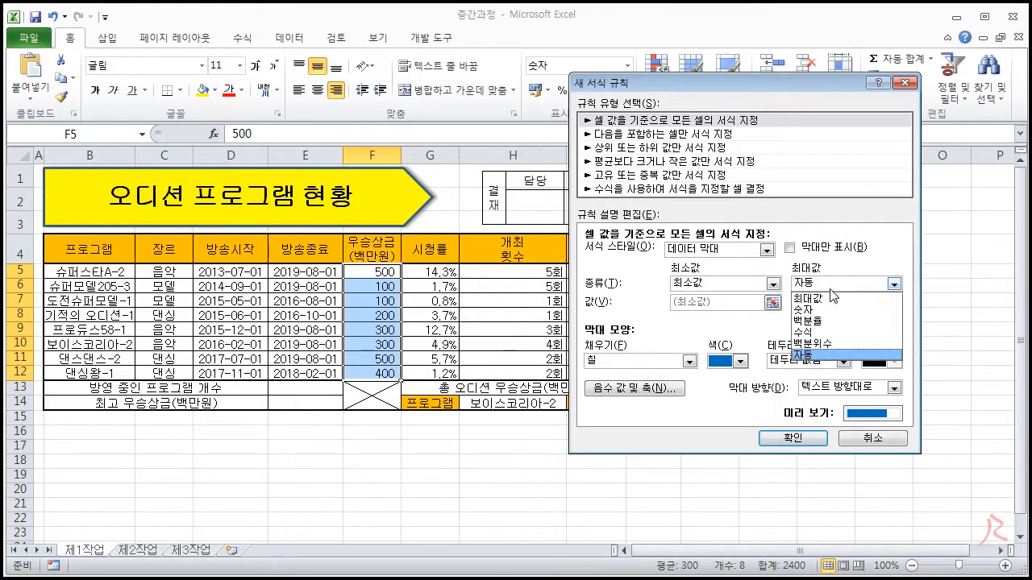
pyautogui.click(830, 298)
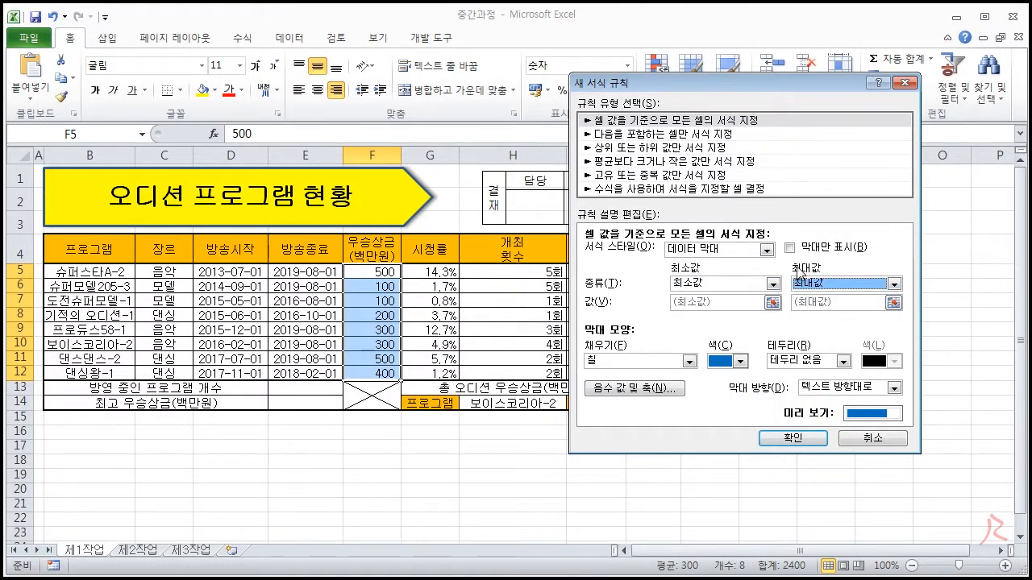
pyautogui.click(785, 438)
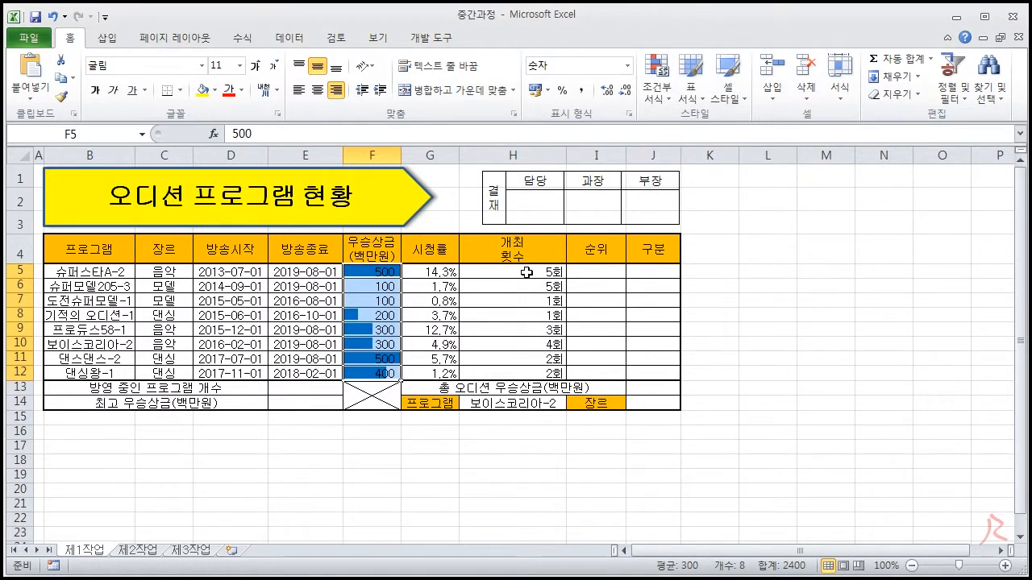
# - Preview a solid-fill blue data bar on the 시청률 values in G5:G12 without applying it
pyautogui.moveTo(432, 272); pyautogui.dragTo(435, 374)
pyautogui.click(655, 87)
pyautogui.moveTo(714, 200)
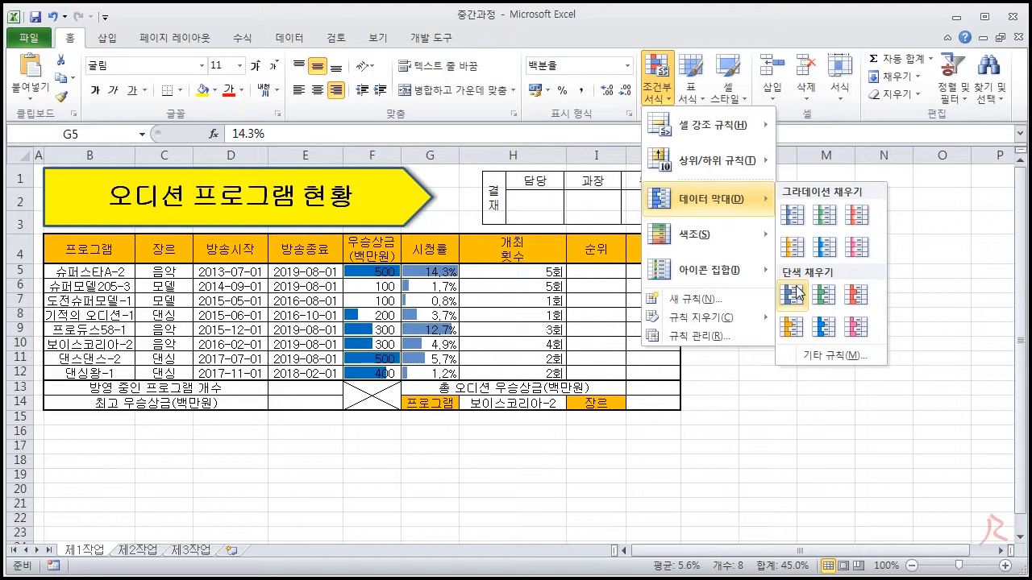
pyautogui.click(414, 298)
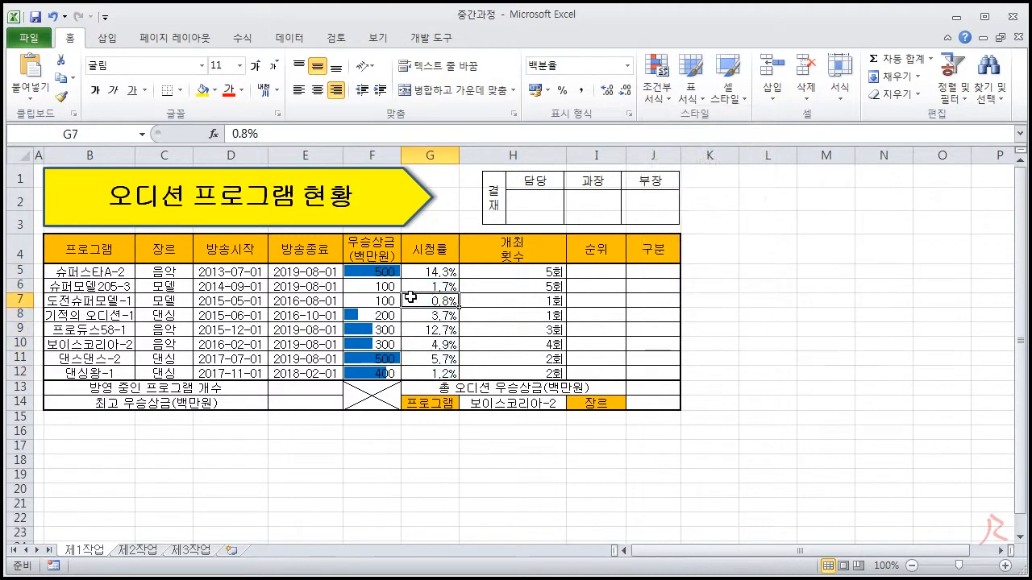
# - Compare the data bars of the lowest and highest prize cells in column F
pyautogui.moveTo(368, 286); pyautogui.dragTo(369, 301)
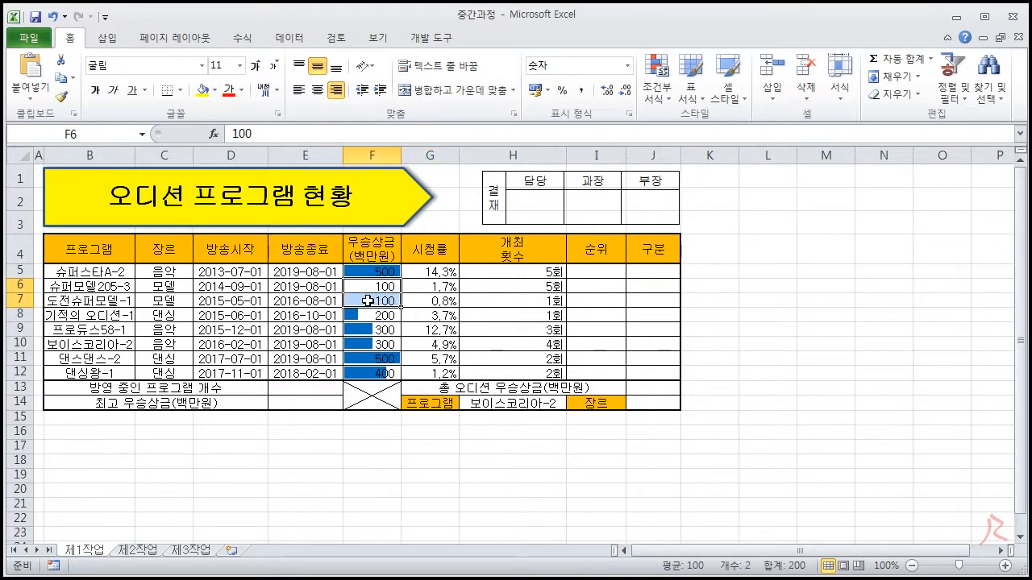
pyautogui.click(375, 359)
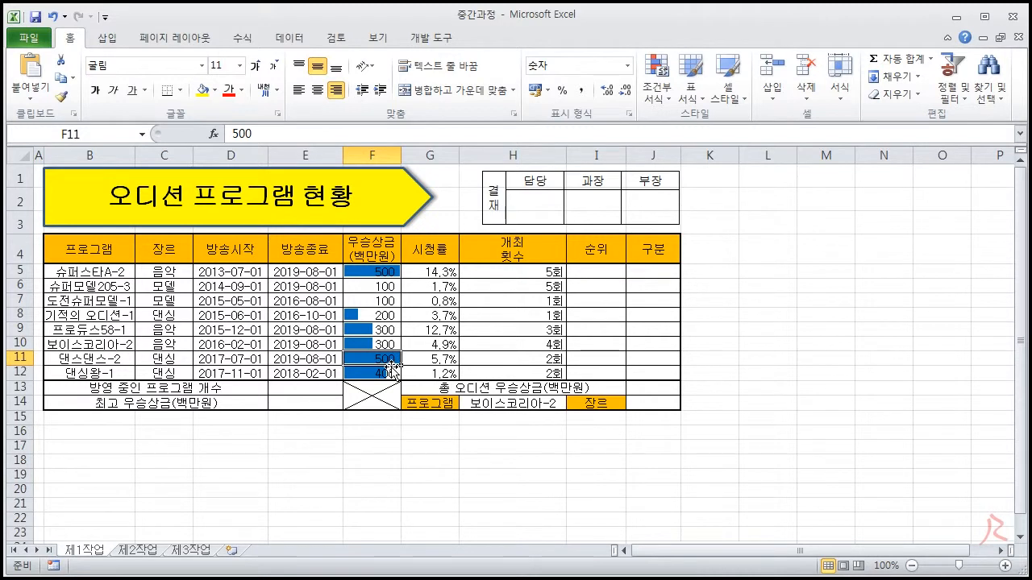
pyautogui.click(385, 272)
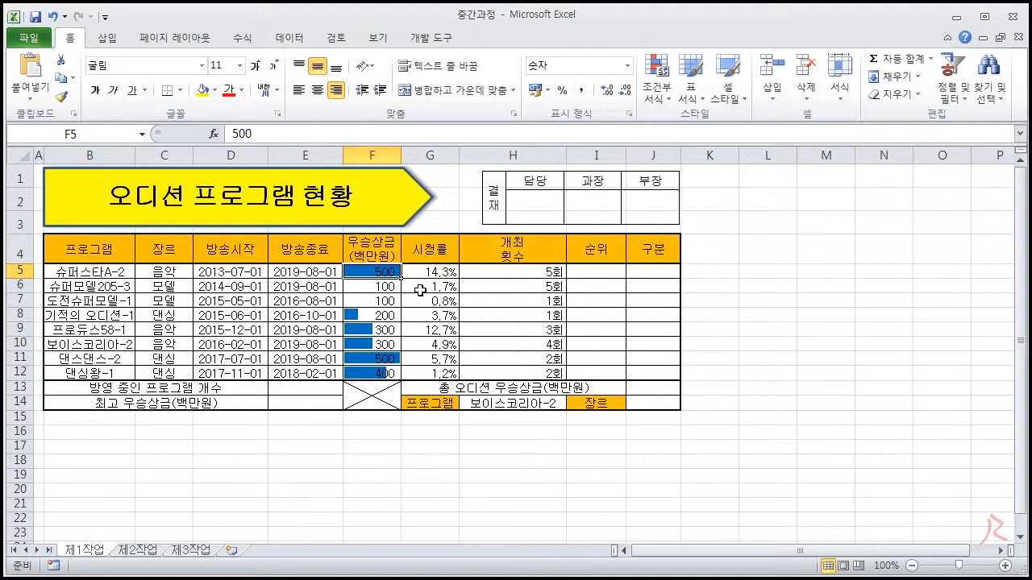
# - Clear the conditional formatting rules from the prize cells F5:F12
pyautogui.moveTo(391, 272); pyautogui.dragTo(382, 372)
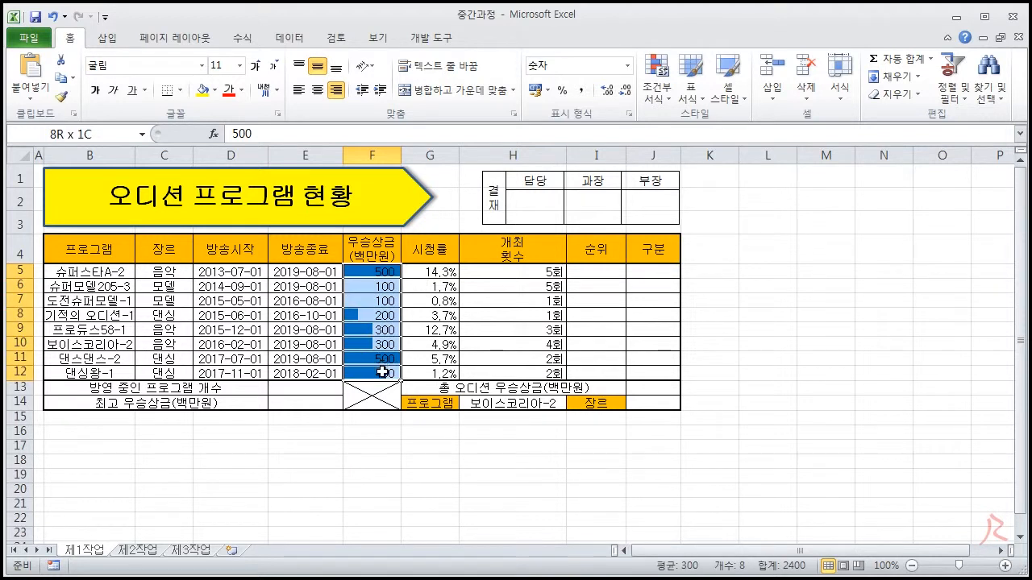
pyautogui.click(663, 93)
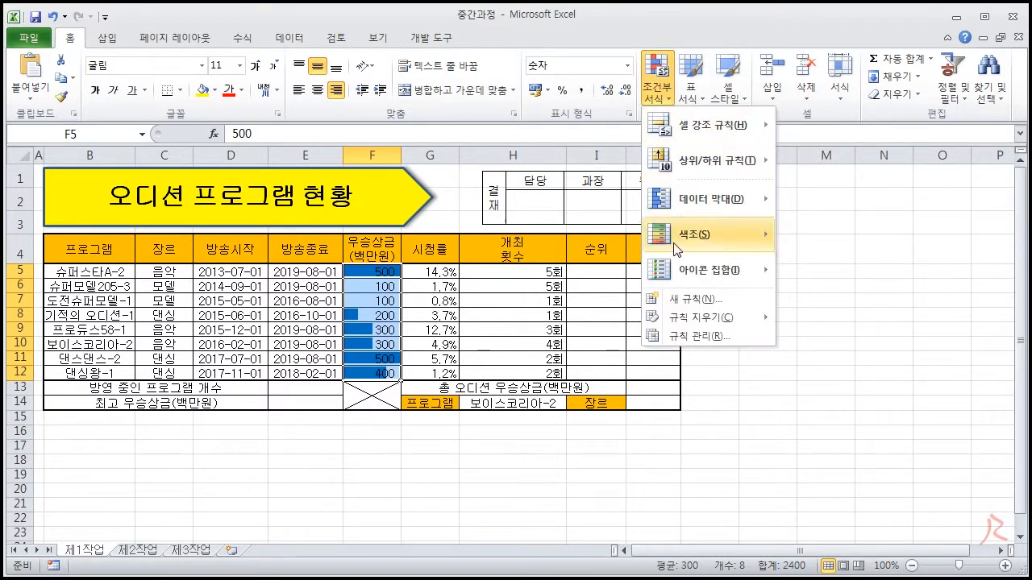
pyautogui.moveTo(744, 320)
pyautogui.click(819, 321)
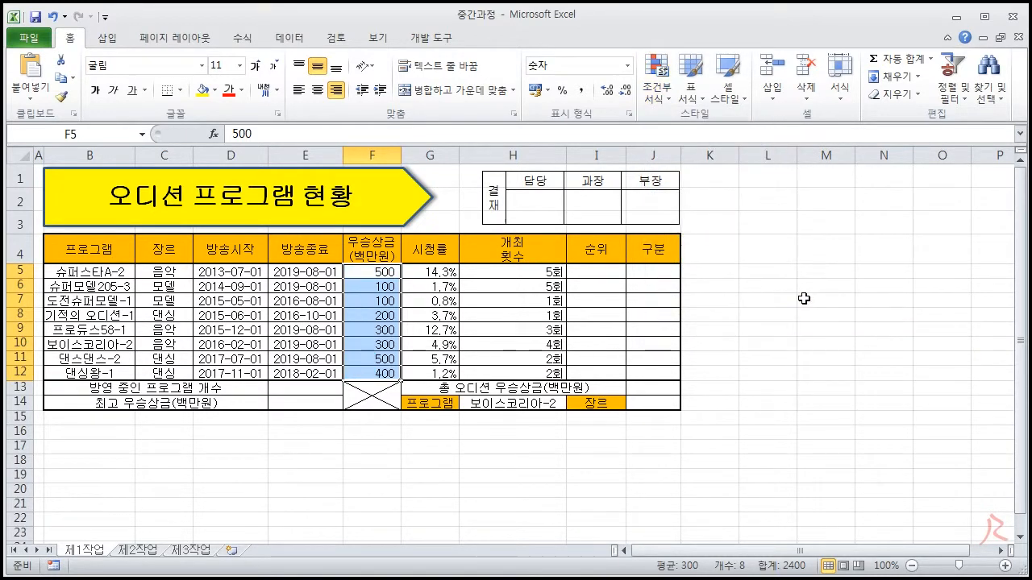
# - Try a red data bar rule on F5:F12 with minimum type 최소값 and maximum type 최대값, and undo it
pyautogui.click(657, 91)
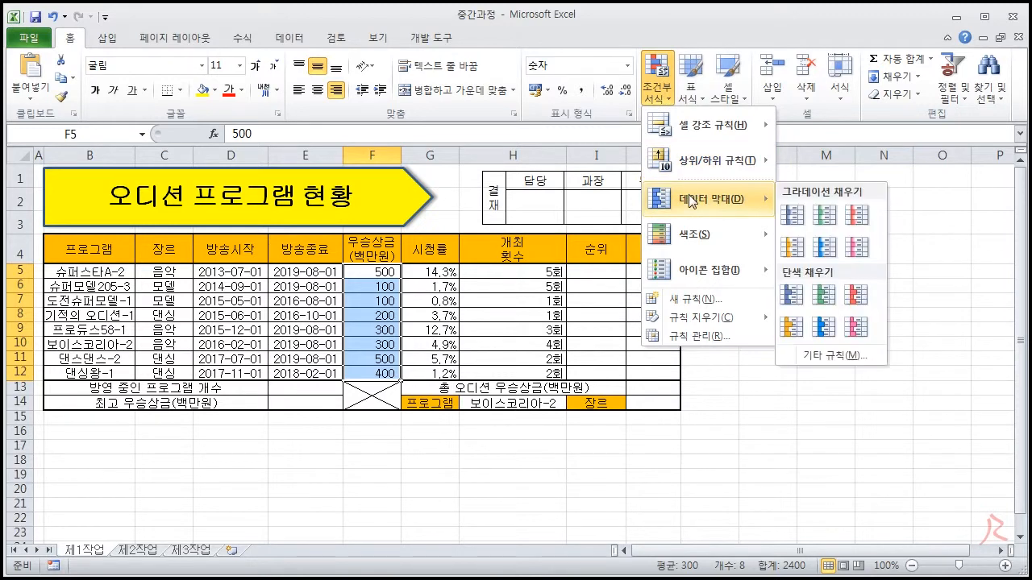
pyautogui.click(820, 352)
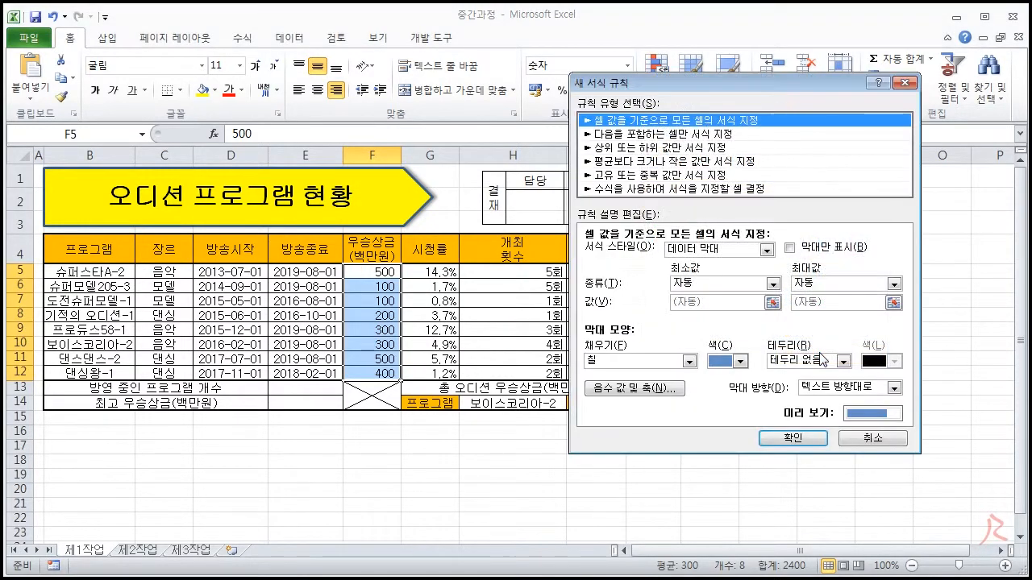
pyautogui.click(761, 284)
pyautogui.click(754, 297)
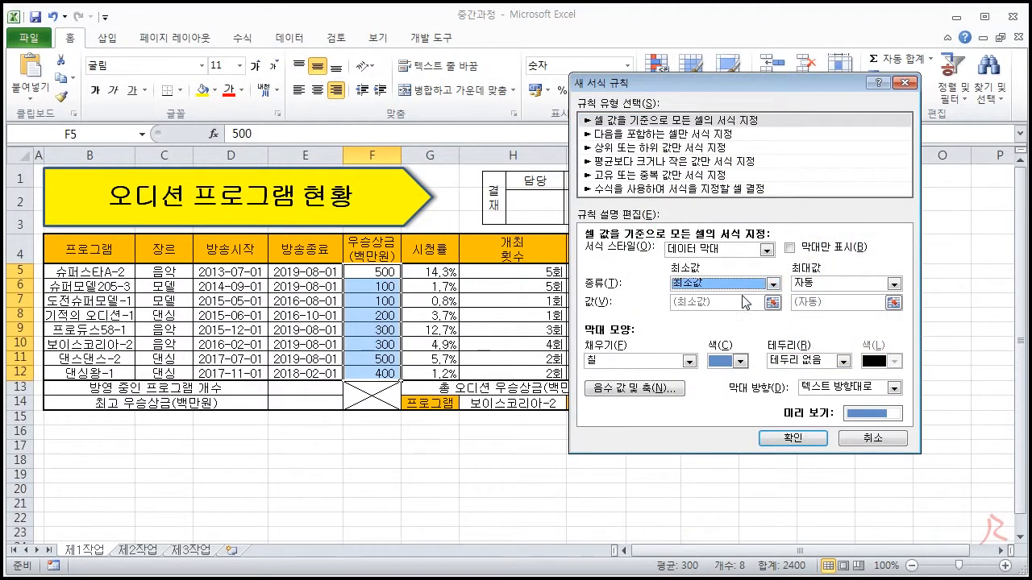
pyautogui.click(802, 284)
pyautogui.click(809, 299)
pyautogui.click(740, 361)
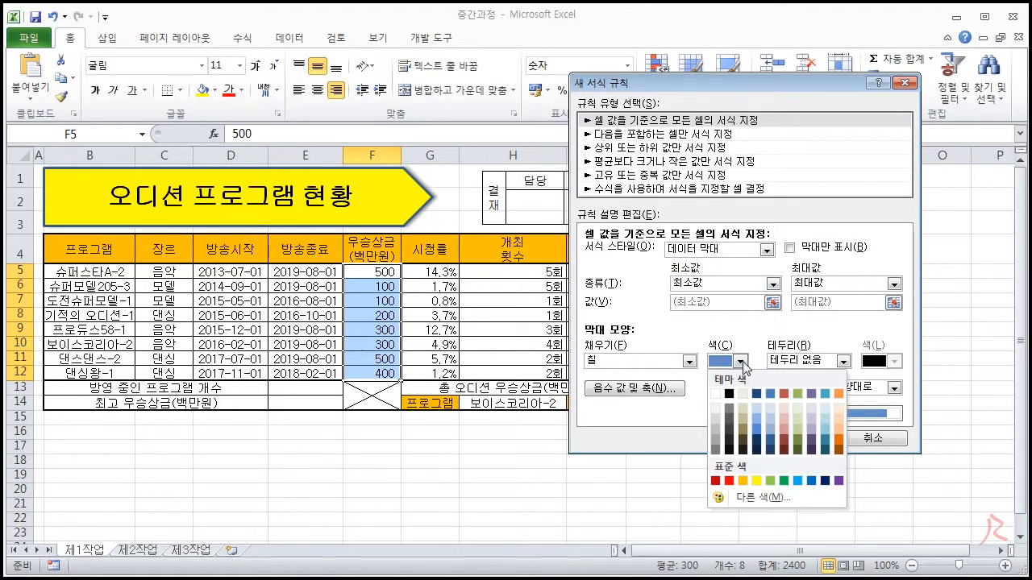
pyautogui.click(728, 481)
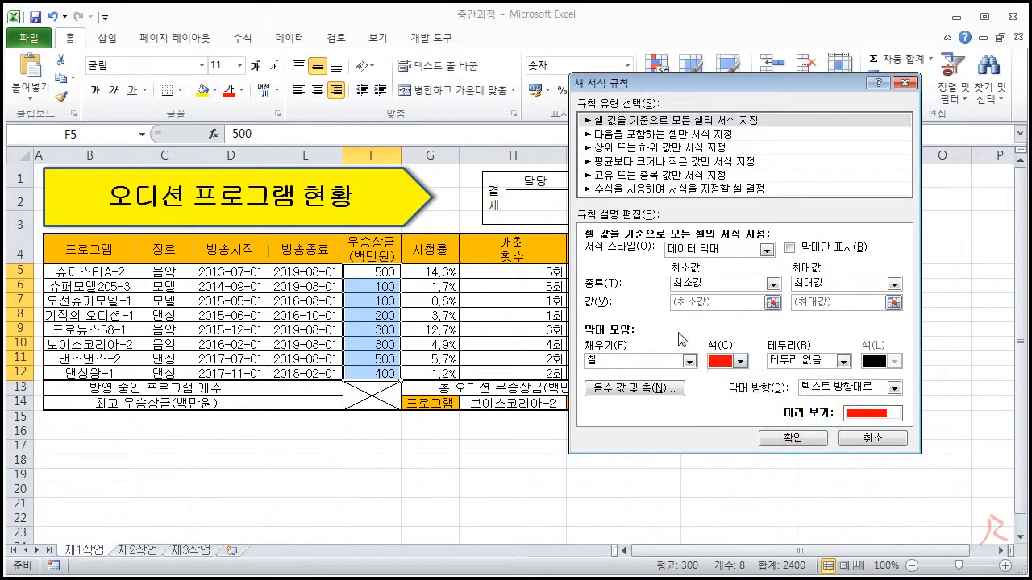
pyautogui.click(778, 438)
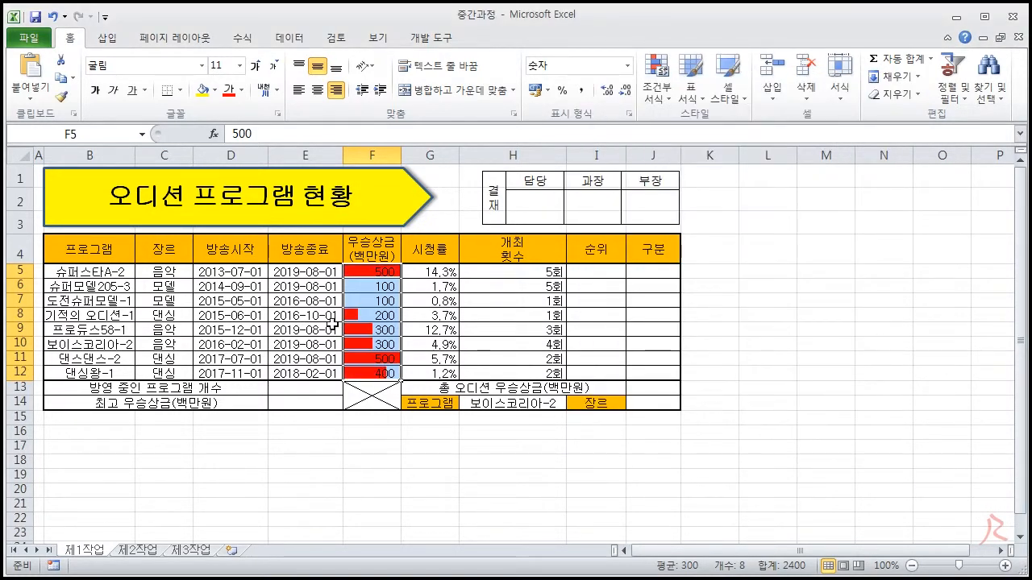
pyautogui.click(52, 16)
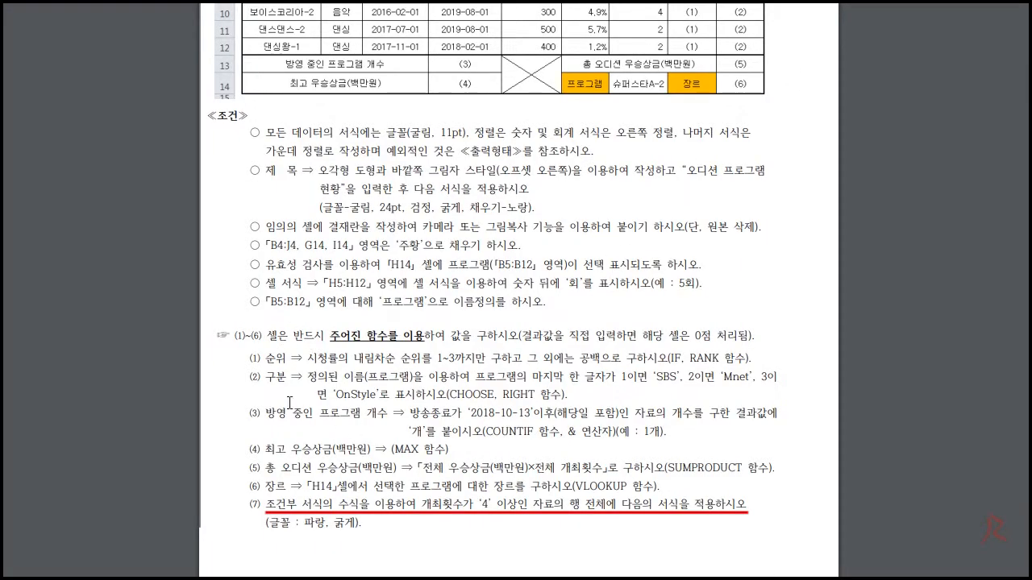
# - Review condition (7) in the exam instruction document about formula-based conditional formatting applied to entire rows
pyautogui.moveTo(302, 505); pyautogui.dragTo(333, 505)
pyautogui.click(421, 505)
pyautogui.click(355, 504)
pyautogui.moveTo(403, 505); pyautogui.dragTo(339, 505)
pyautogui.click(411, 498)
pyautogui.moveTo(572, 505); pyautogui.dragTo(606, 504)
pyautogui.hotkey('alt', 'Tab')
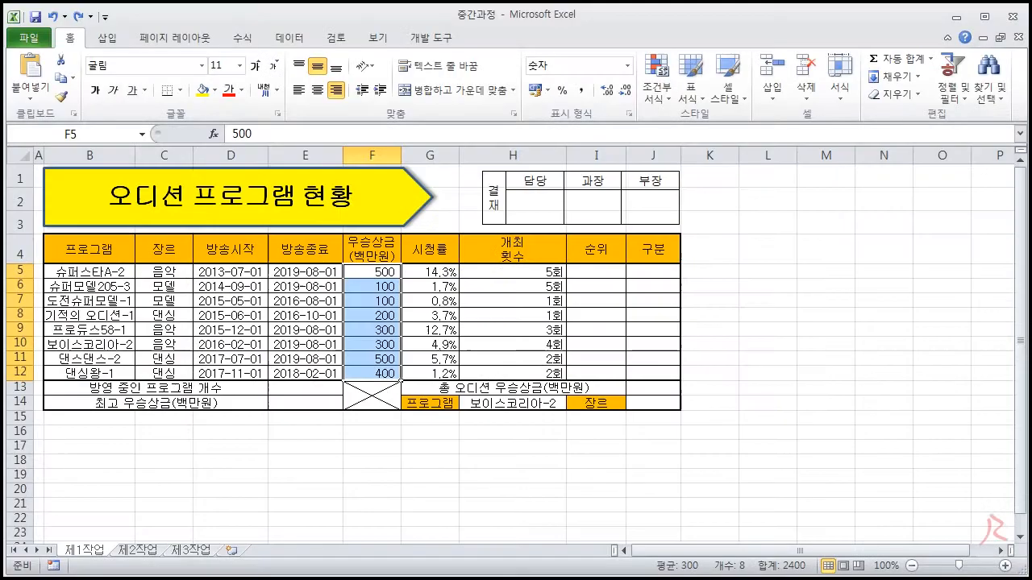
pyautogui.moveTo(422, 272); pyautogui.dragTo(435, 377)
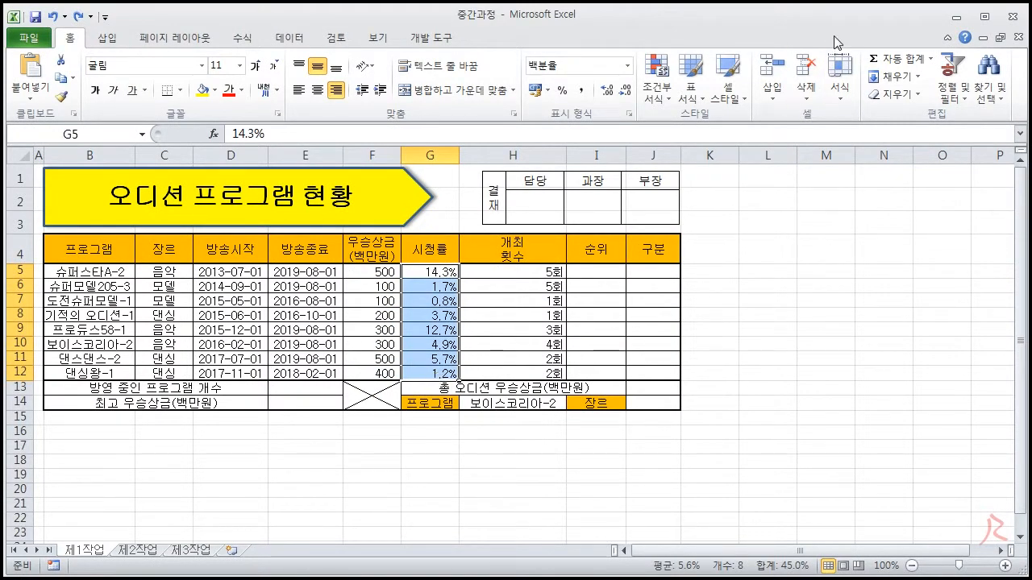
pyautogui.hotkey('alt', 'Tab')
pyautogui.moveTo(323, 503); pyautogui.dragTo(403, 504)
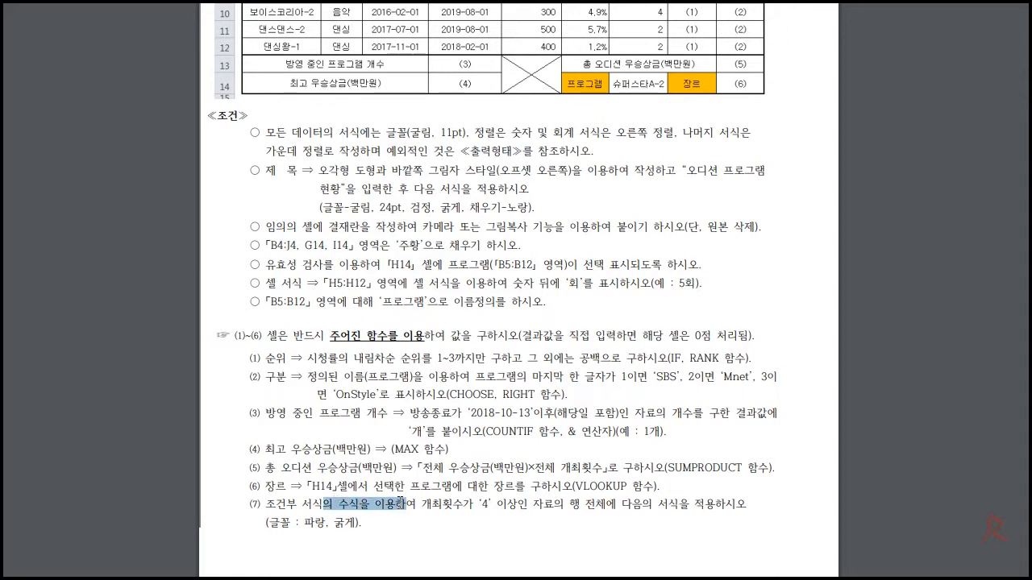
pyautogui.moveTo(562, 513); pyautogui.dragTo(655, 508)
pyautogui.click(669, 504)
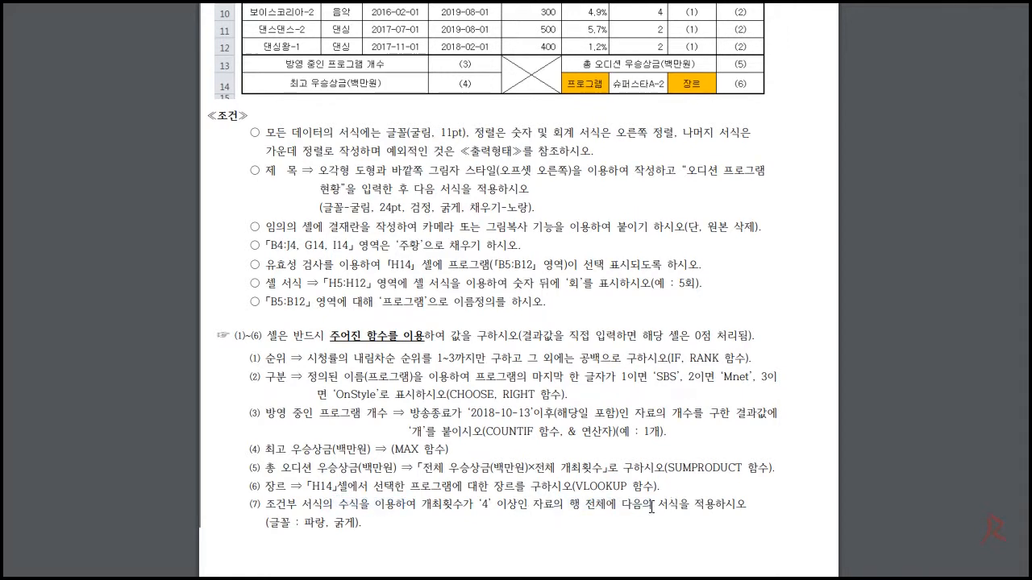
# - Return to the worksheet and select the table's data range B5:J12 without the header row
pyautogui.hotkey('alt', 'Tab')
pyautogui.moveTo(110, 273); pyautogui.dragTo(652, 374)
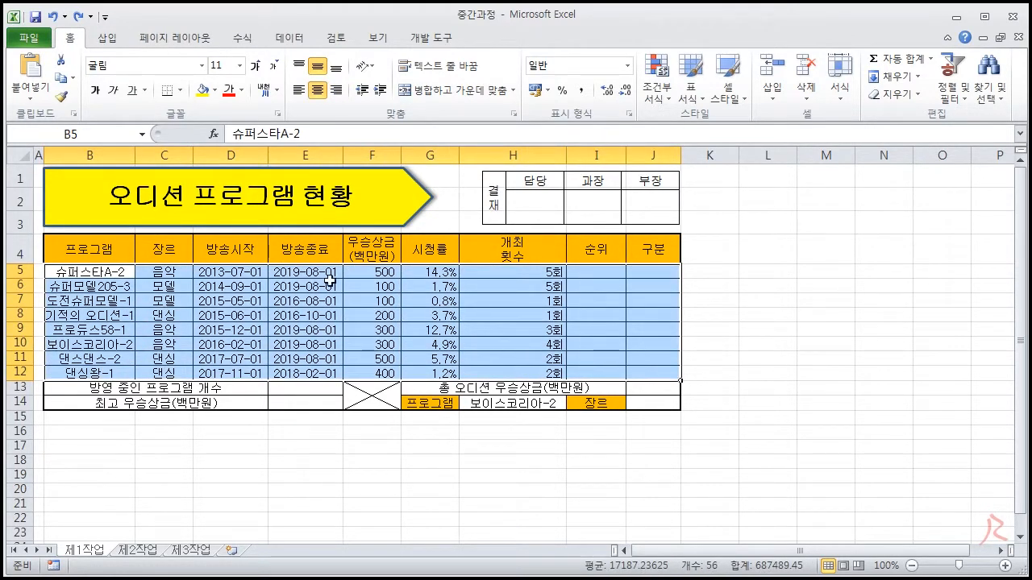
pyautogui.moveTo(67, 251); pyautogui.dragTo(661, 371)
pyautogui.click(103, 273)
pyautogui.moveTo(103, 272); pyautogui.dragTo(530, 374)
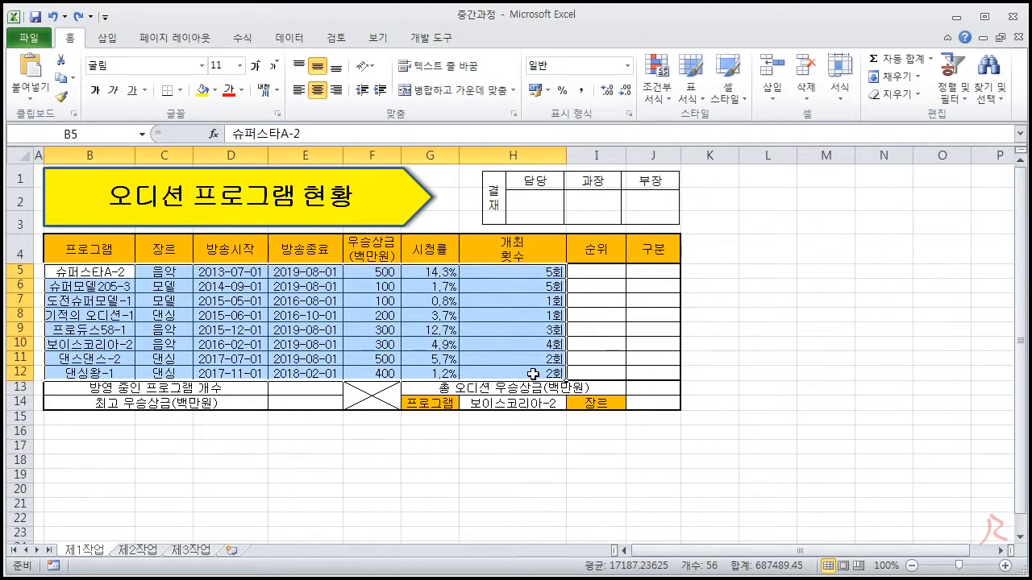
pyautogui.moveTo(511, 271); pyautogui.dragTo(512, 371)
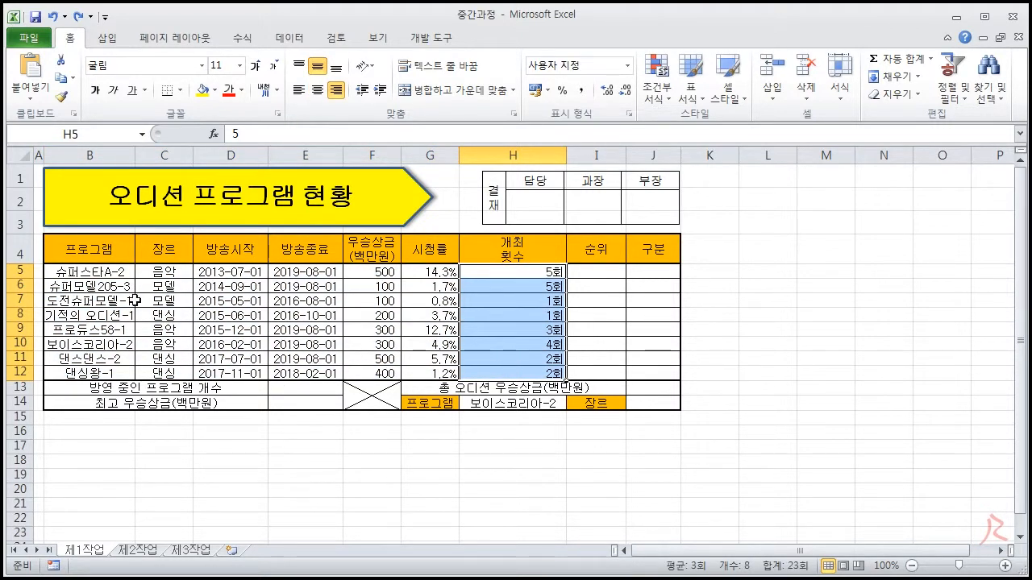
pyautogui.moveTo(78, 274); pyautogui.dragTo(648, 374)
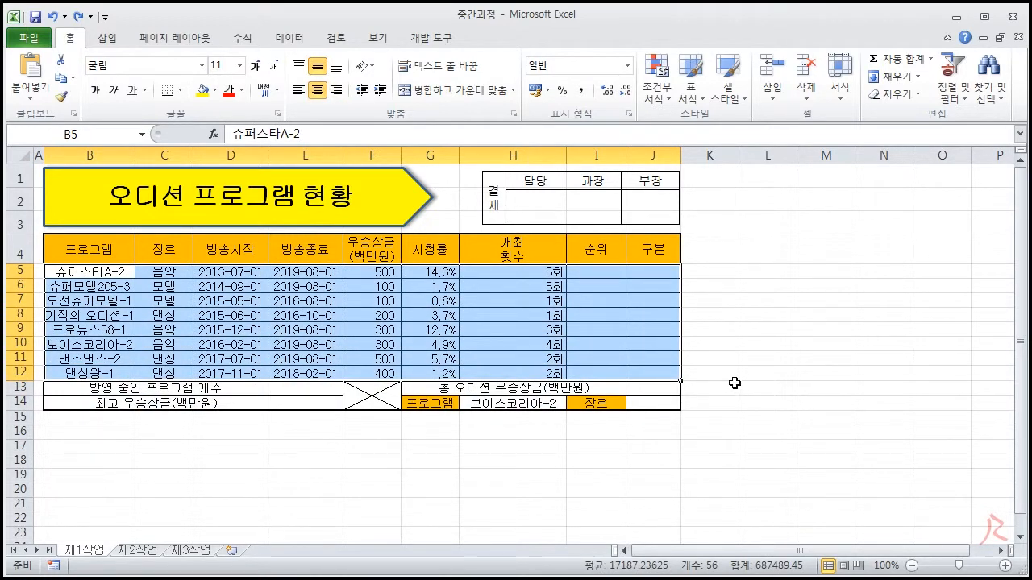
# - Switch to the instruction document and reread condition (7)'s 개최횟수 criterion and whole-row formatting requirement
pyautogui.click(957, 17)
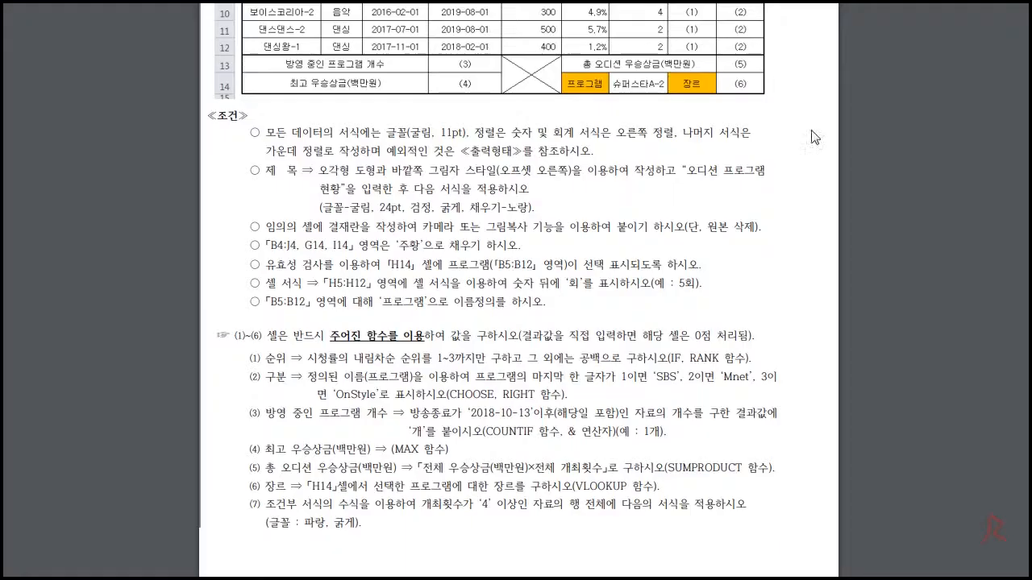
pyautogui.moveTo(417, 508); pyautogui.dragTo(620, 509)
pyautogui.moveTo(676, 506); pyautogui.dragTo(635, 508)
pyautogui.click(636, 509)
# - In the worksheet, select the full data rows whose 개최횟수 is 4 or more, B5:J6 together with B10:J10
pyautogui.hotkey('alt', 'Tab')
pyautogui.click(520, 250)
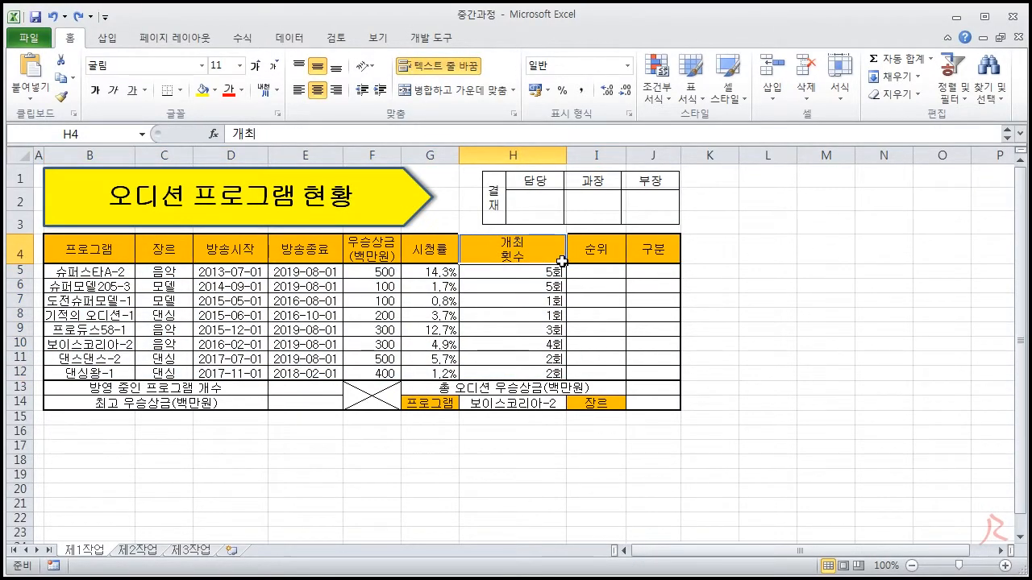
pyautogui.moveTo(113, 273); pyautogui.dragTo(645, 373)
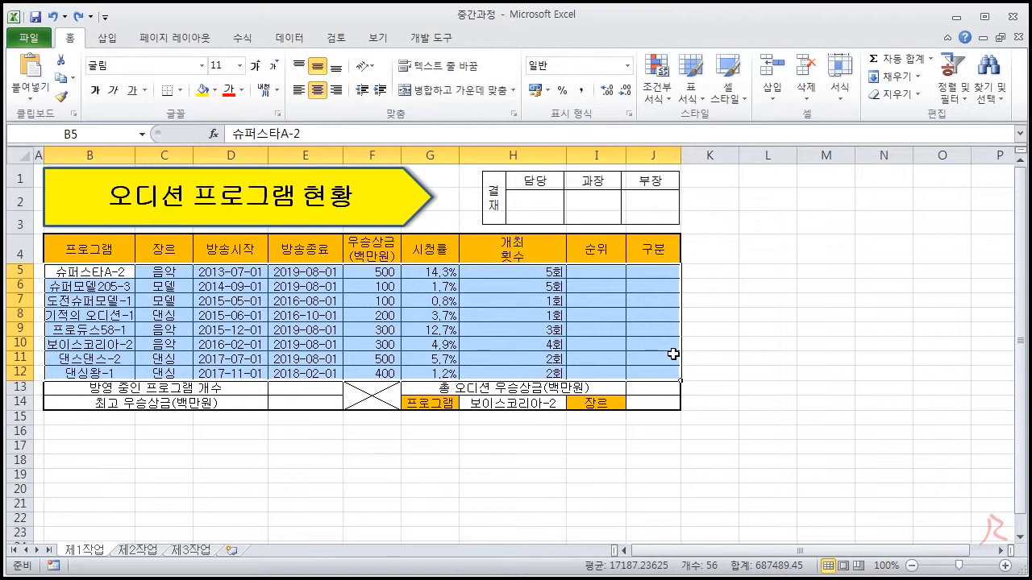
pyautogui.moveTo(129, 270); pyautogui.dragTo(649, 283)
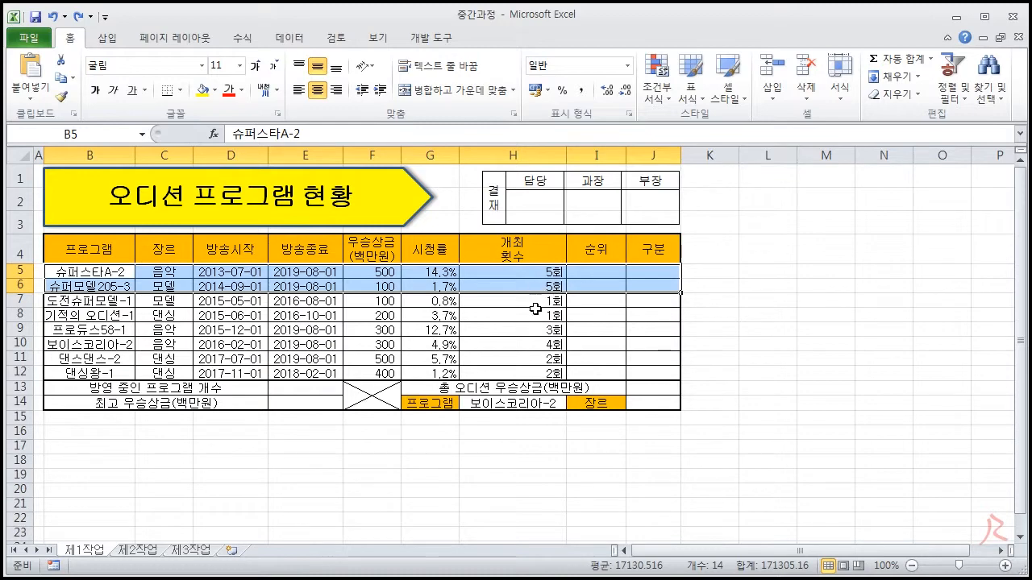
pyautogui.moveTo(121, 345); pyautogui.dragTo(649, 344)
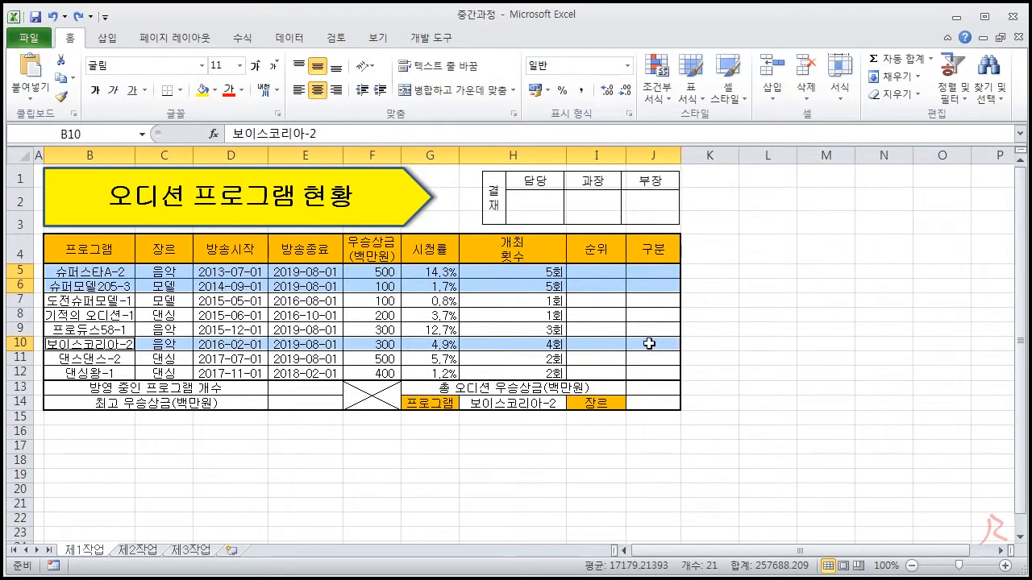
# - Recheck condition (7) in the instruction document, and in the worksheet try manually formatting the selected rows in standard blue, bold text
pyautogui.hotkey('alt', 'Tab')
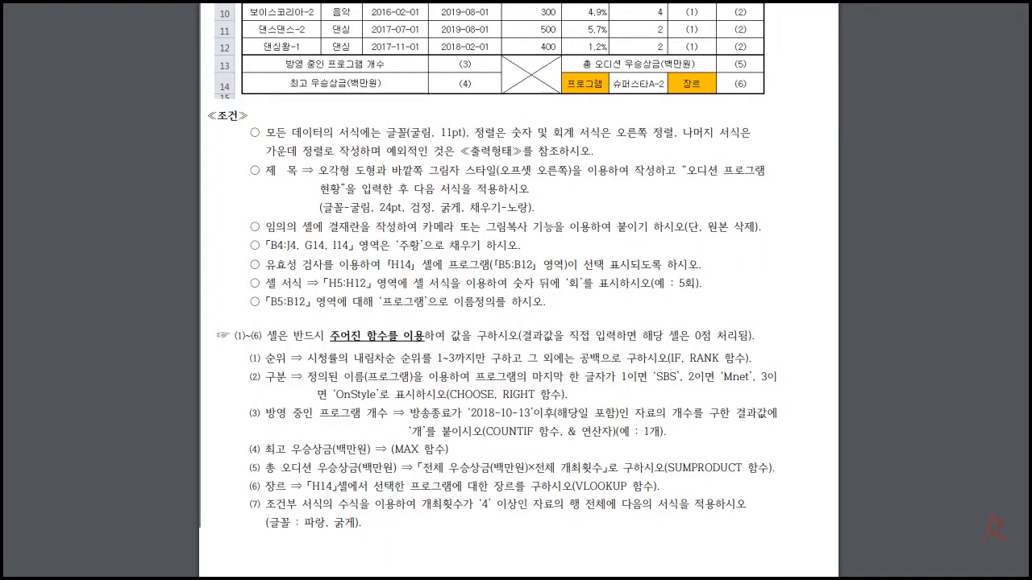
pyautogui.hotkey('alt', 'Tab')
pyautogui.click(241, 90)
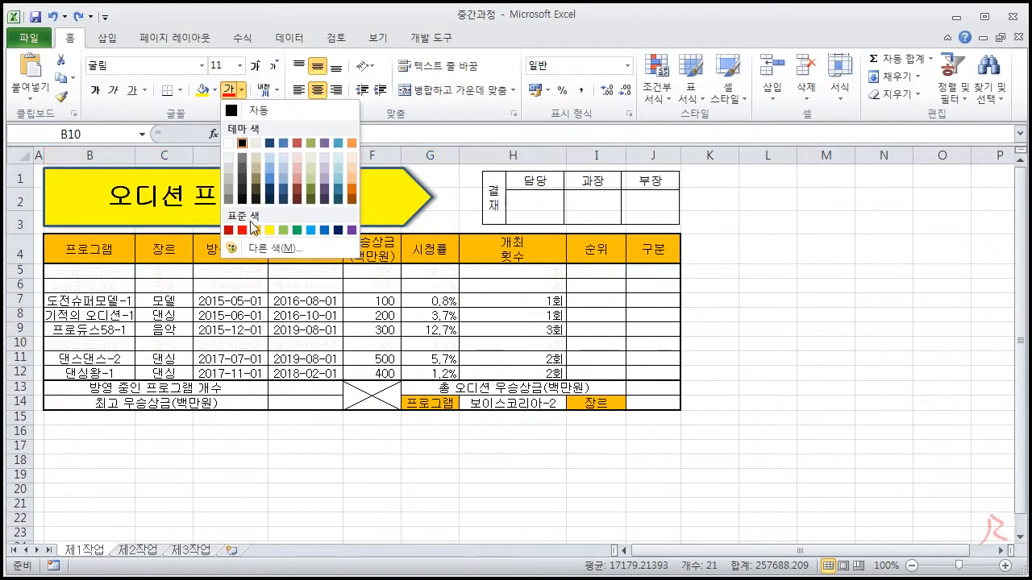
pyautogui.click(324, 232)
pyautogui.click(95, 90)
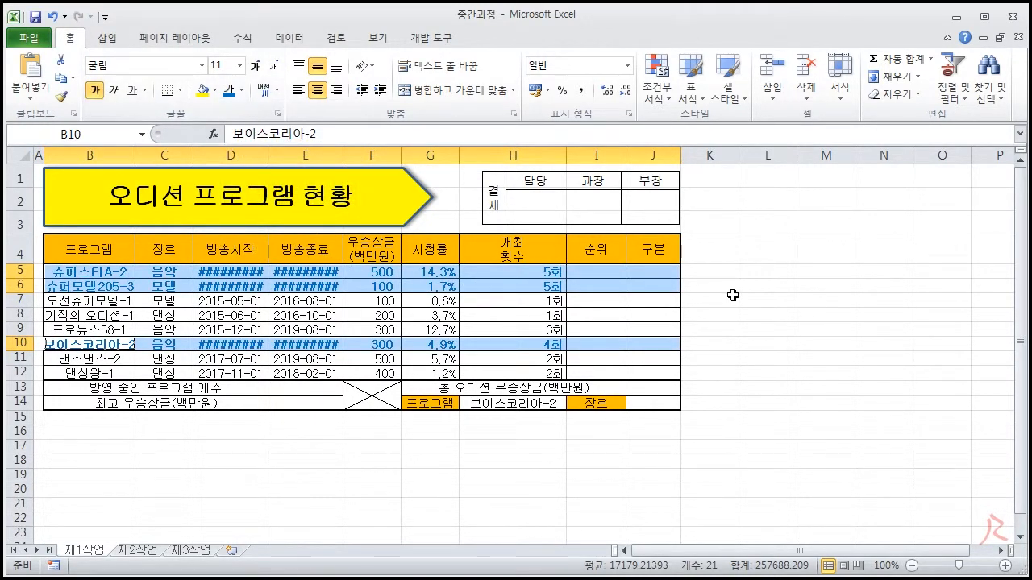
# - Fit the widths of the 방송시작 and 방송종료 columns to their dates and select the data range B5:J12
pyautogui.doubleClick(268, 155)
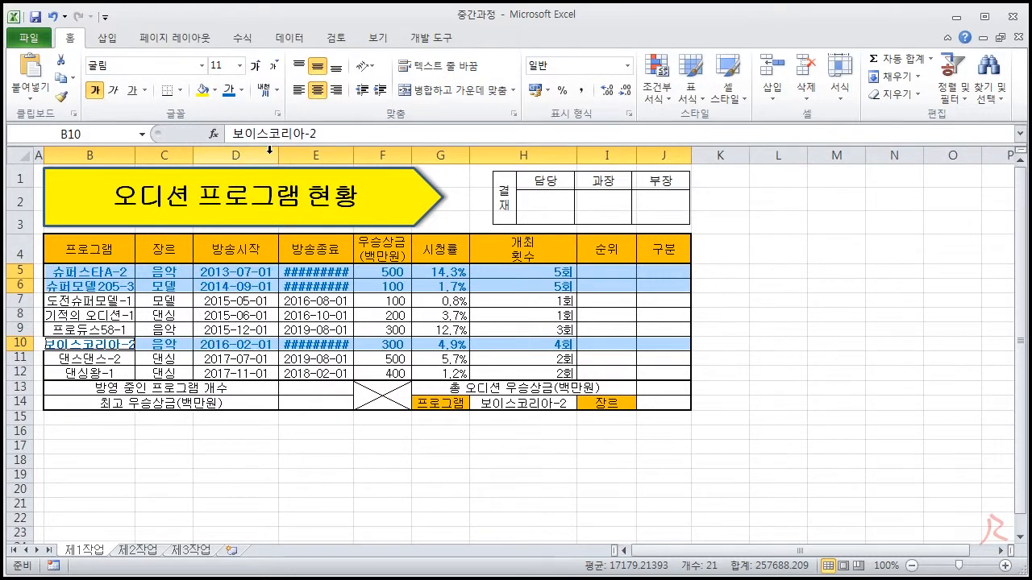
pyautogui.doubleClick(354, 155)
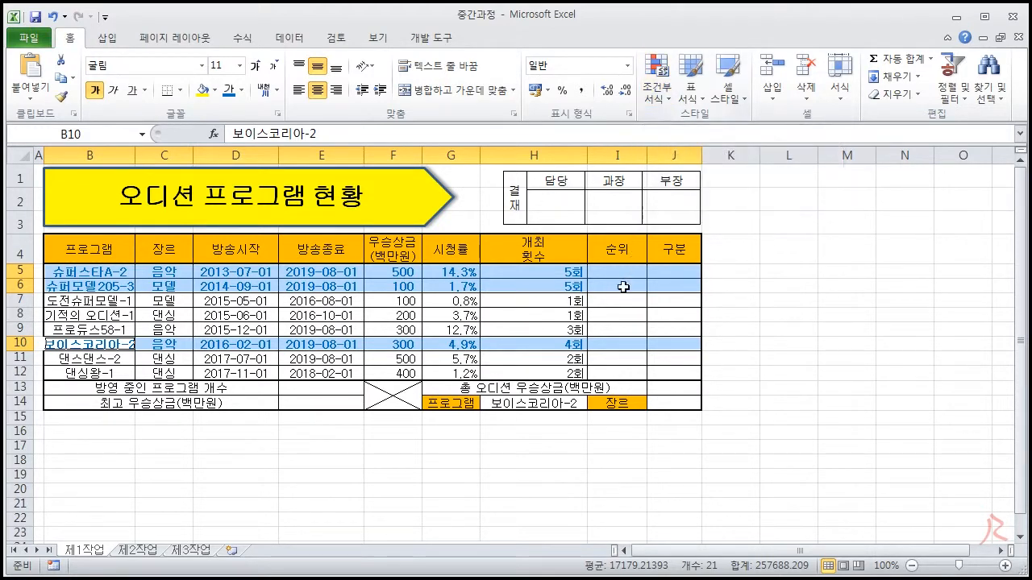
pyautogui.click(596, 300)
pyautogui.moveTo(89, 271); pyautogui.dragTo(668, 371)
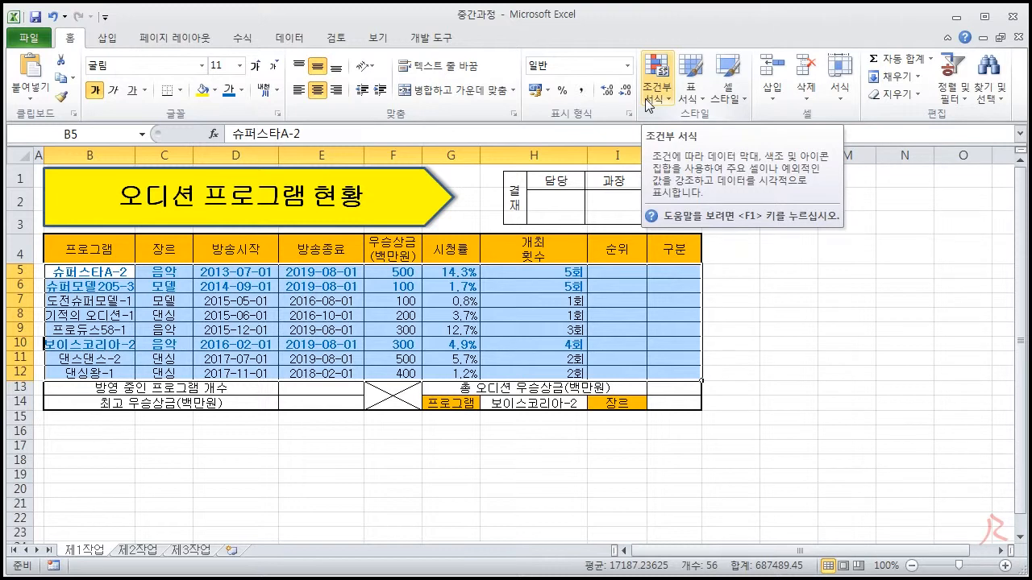
# - Undo the column width changes and the manual blue and bold formatting of the rows, and clear the selection
pyautogui.click(52, 17)
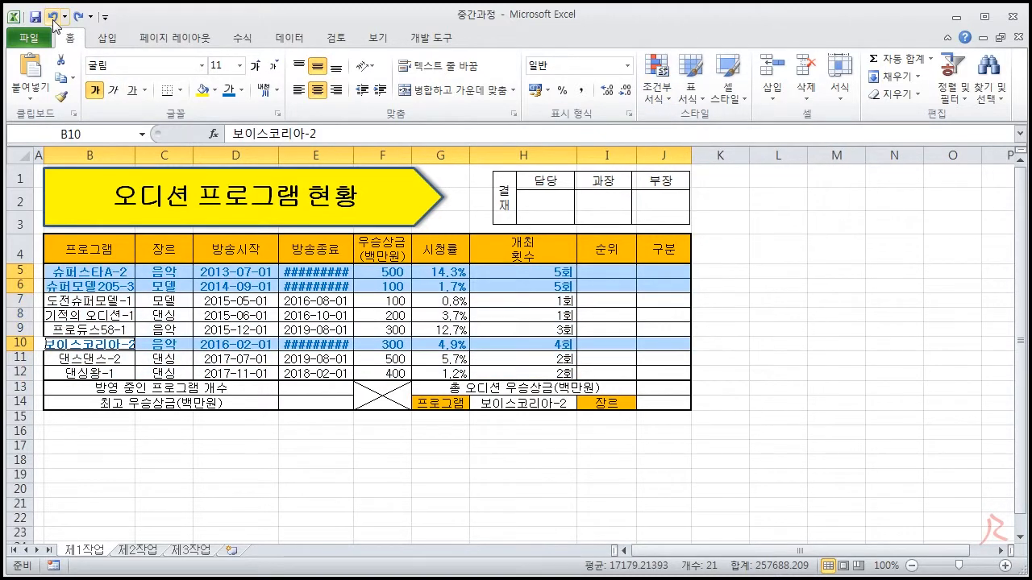
pyautogui.click(52, 16)
pyautogui.click(276, 300)
# - Start a new formula-based conditional formatting rule for B5:J12, keeping the dialog clear of the table, and make its formula field ready for entry
pyautogui.moveTo(113, 272); pyautogui.dragTo(632, 372)
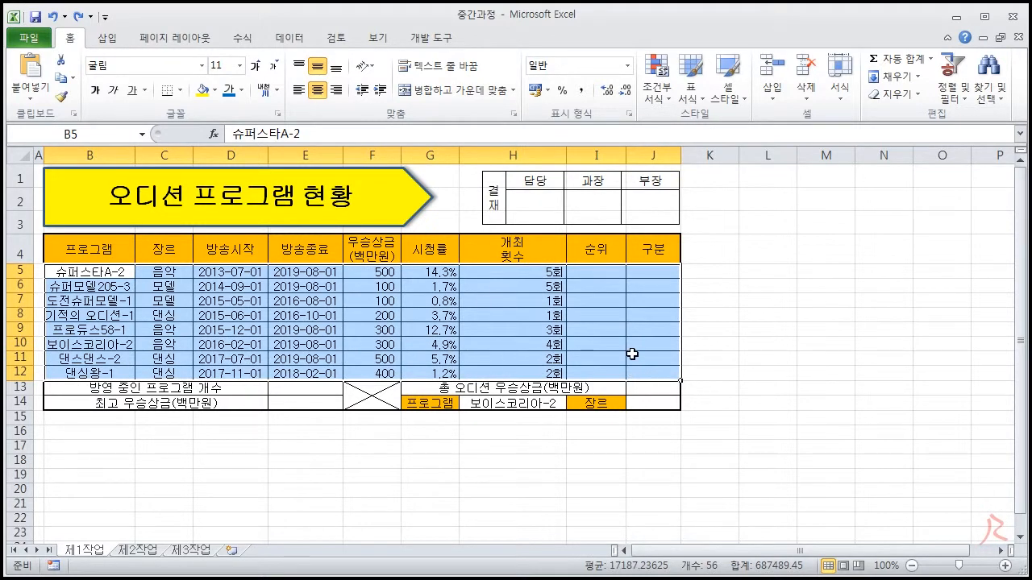
pyautogui.click(653, 95)
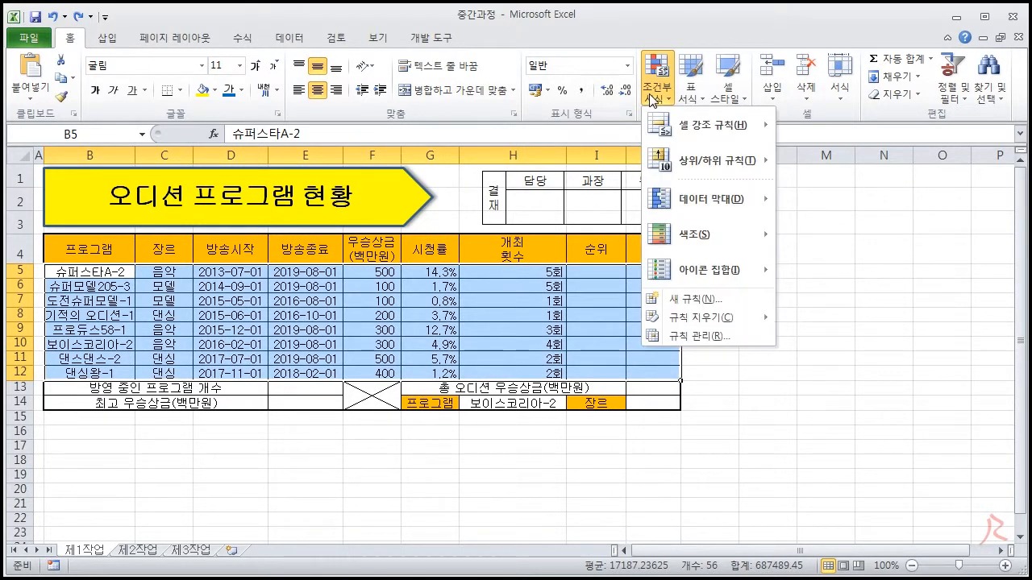
pyautogui.click(677, 301)
pyautogui.click(621, 223)
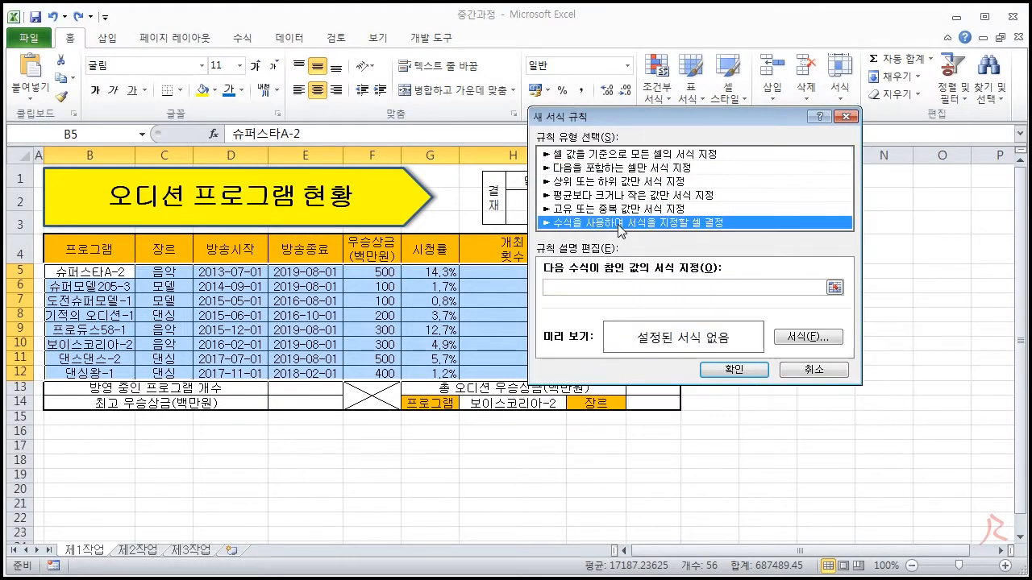
pyautogui.moveTo(613, 116); pyautogui.dragTo(782, 86)
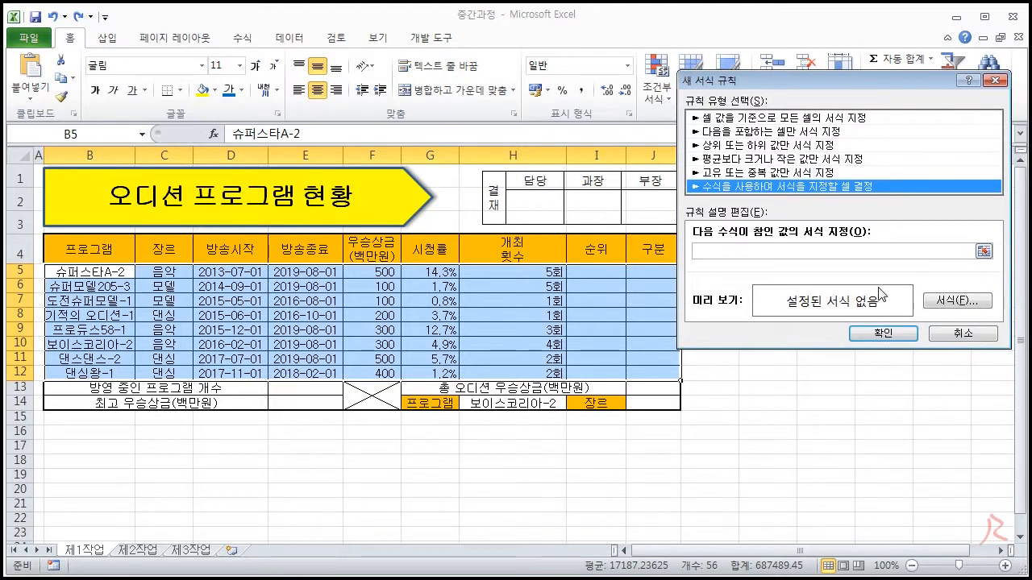
pyautogui.moveTo(810, 86); pyautogui.dragTo(825, 107)
pyautogui.click(755, 275)
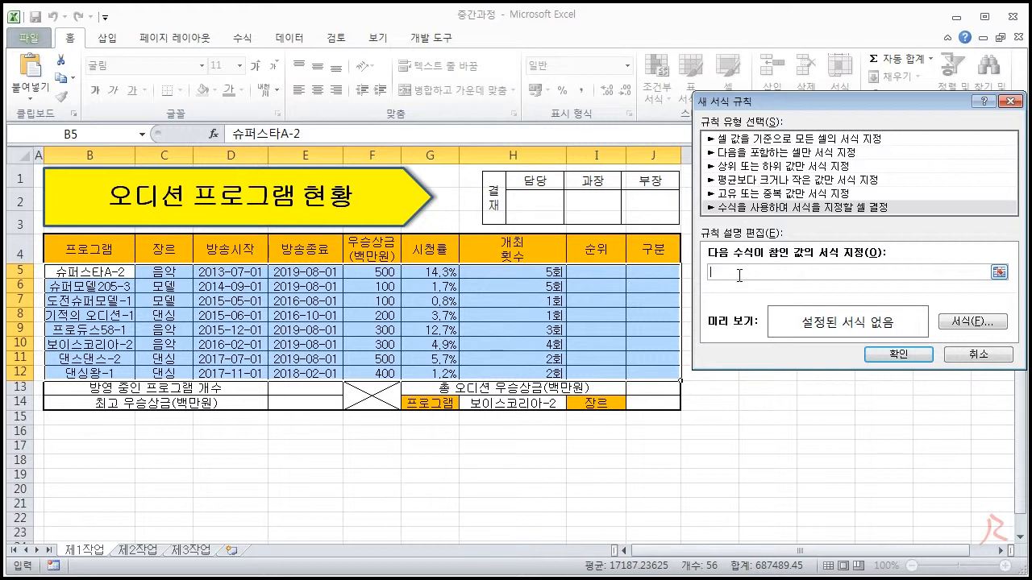
# - Try referencing the 개최횟수 range H5:H12 and its first cell H5 in the rule formula, and clear the entries
pyautogui.moveTo(554, 274); pyautogui.dragTo(545, 370)
pyautogui.moveTo(715, 272); pyautogui.dragTo(769, 273)
pyautogui.press('BackSpace')
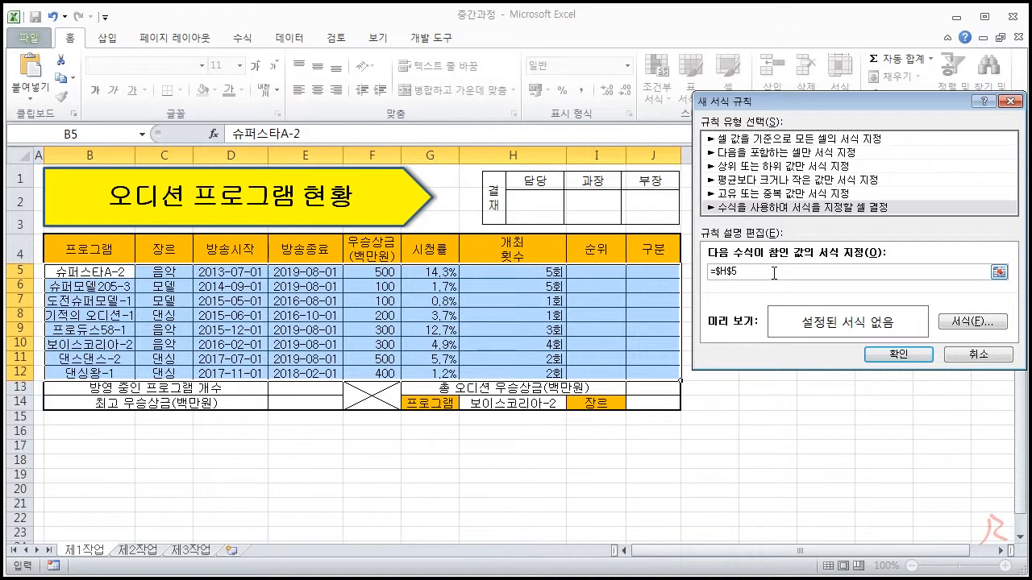
pyautogui.click(537, 272)
pyautogui.click(720, 272)
pyautogui.click(734, 273)
pyautogui.press('BackSpace')
# - Try converting the H5 reference in the rule formula to the column-locked form $H5, and clear it
pyautogui.click(555, 272)
pyautogui.click(742, 271)
pyautogui.press('F4')
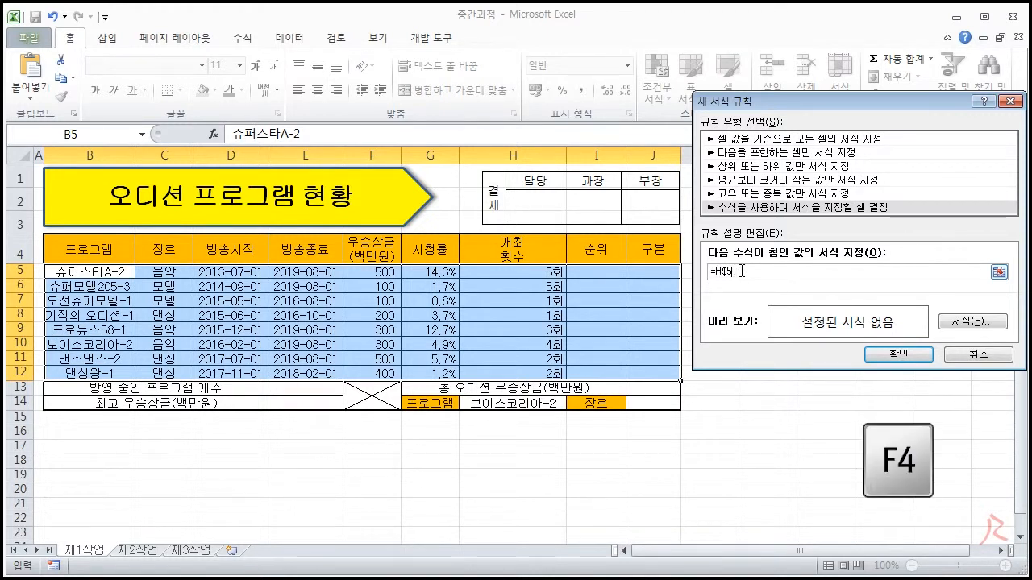
pyautogui.press('F4')
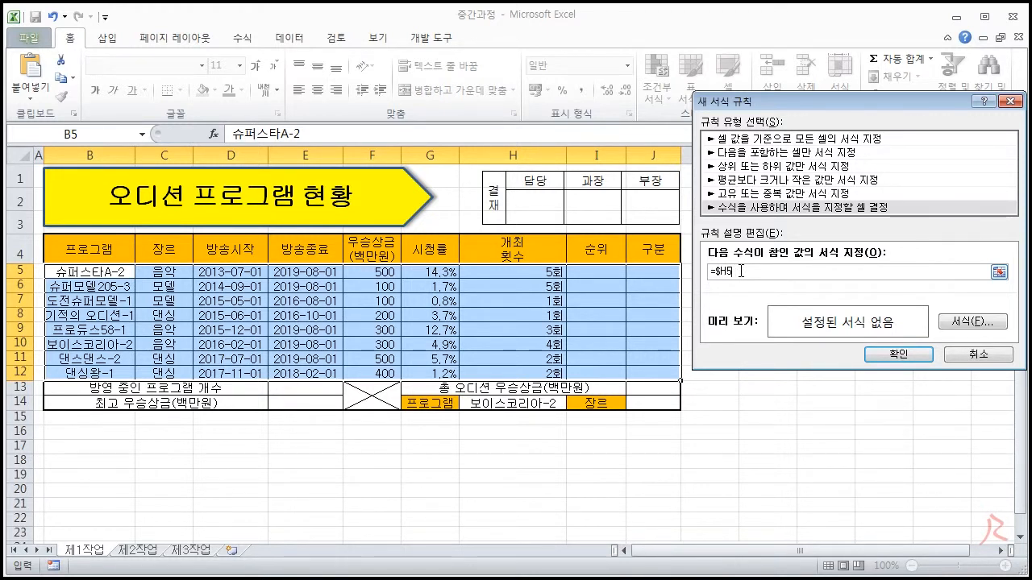
pyautogui.press('BackSpace')
pyautogui.press('BackSpace')
pyautogui.press('BackSpace')
pyautogui.press('BackSpace')
# - Enter the rule formula =$H5>=4, referencing the first 개최횟수 cell with only its column locked
pyautogui.click(547, 273)
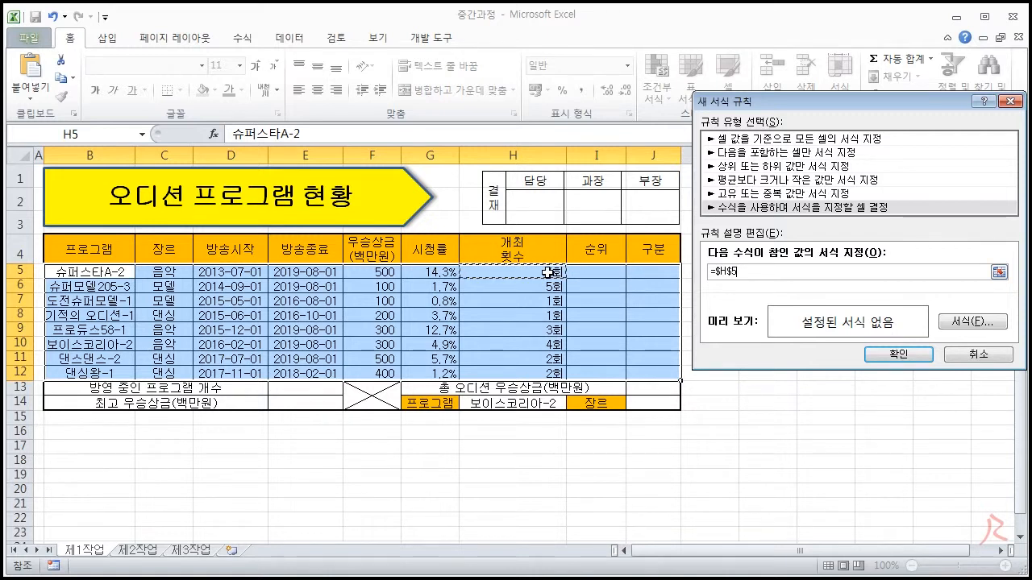
pyautogui.press('F4')
pyautogui.press('F4')
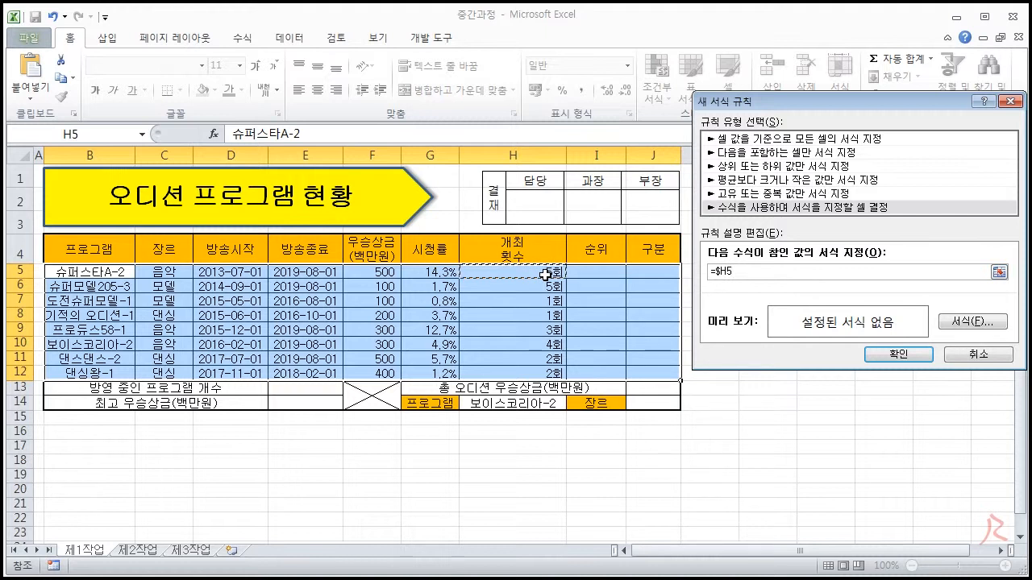
pyautogui.write('>=4')
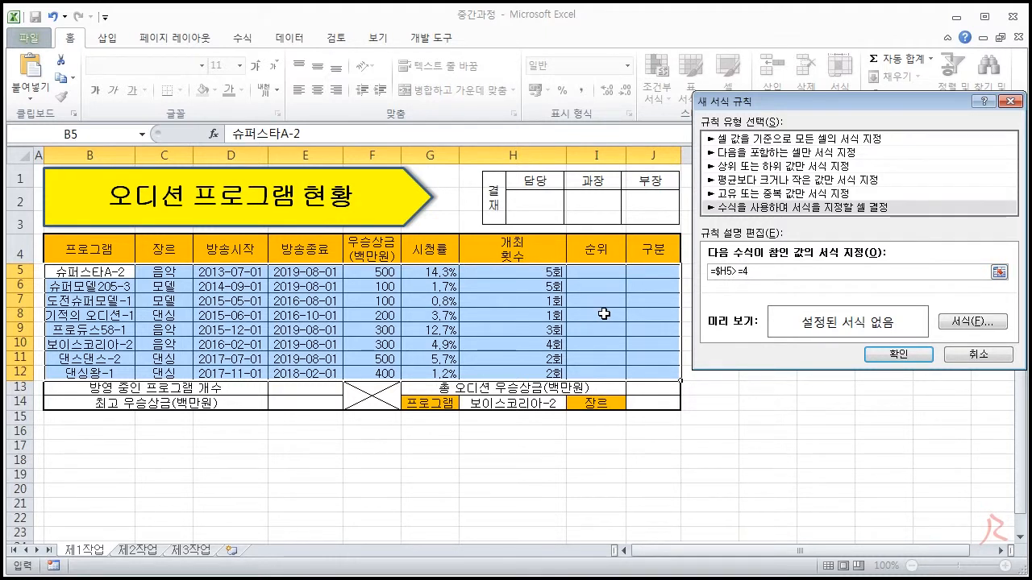
# - Set the rule's font to standard blue (파랑) and bold (굵게), and apply the rule to the selected rows
pyautogui.click(963, 327)
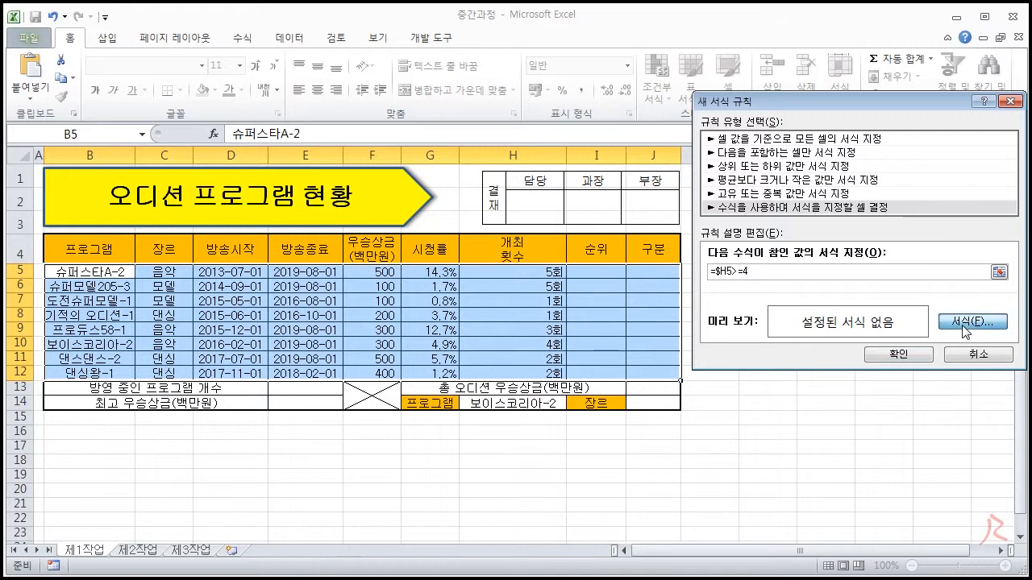
pyautogui.click(855, 226)
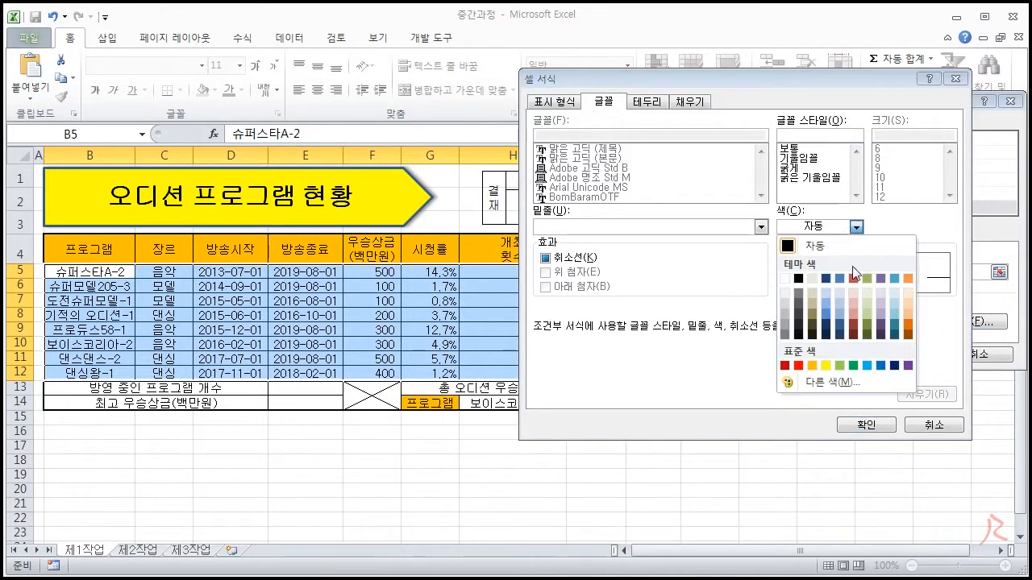
pyautogui.click(884, 367)
pyautogui.click(792, 169)
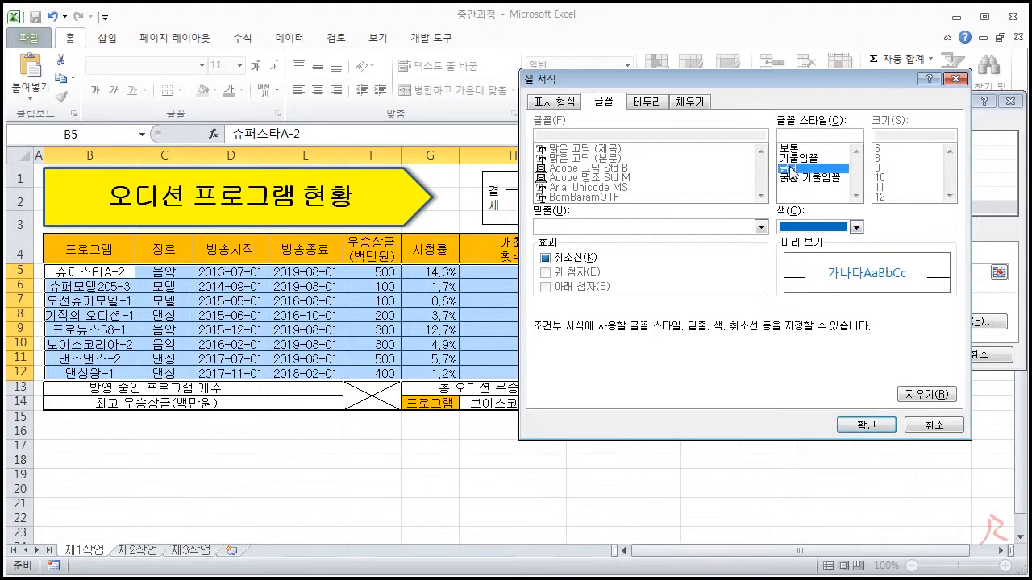
pyautogui.click(865, 425)
pyautogui.click(901, 356)
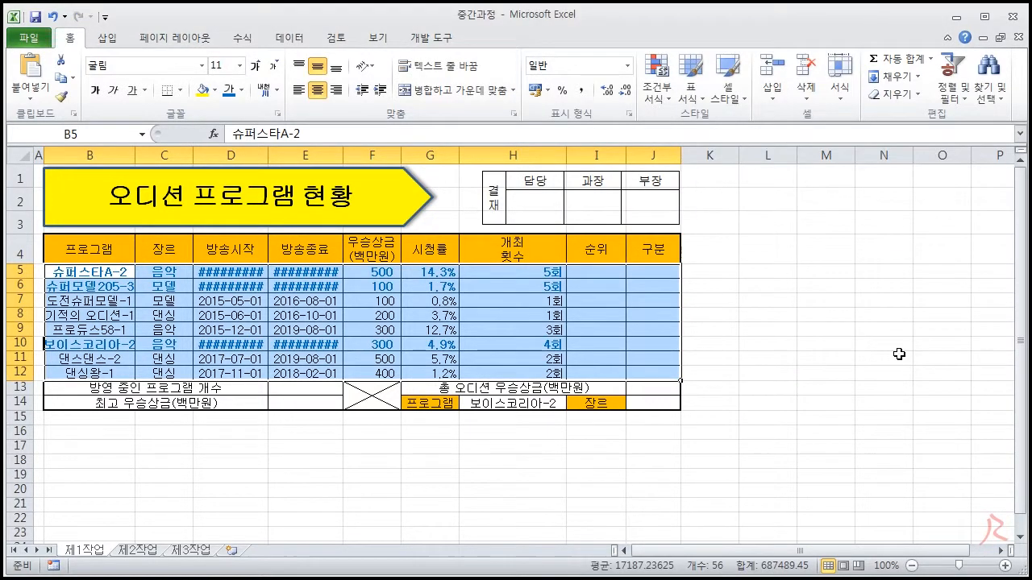
# - Widen the 프로그램 column for its bold names and fit the 방송시작 and 방송종료 columns to their dates
pyautogui.click(770, 345)
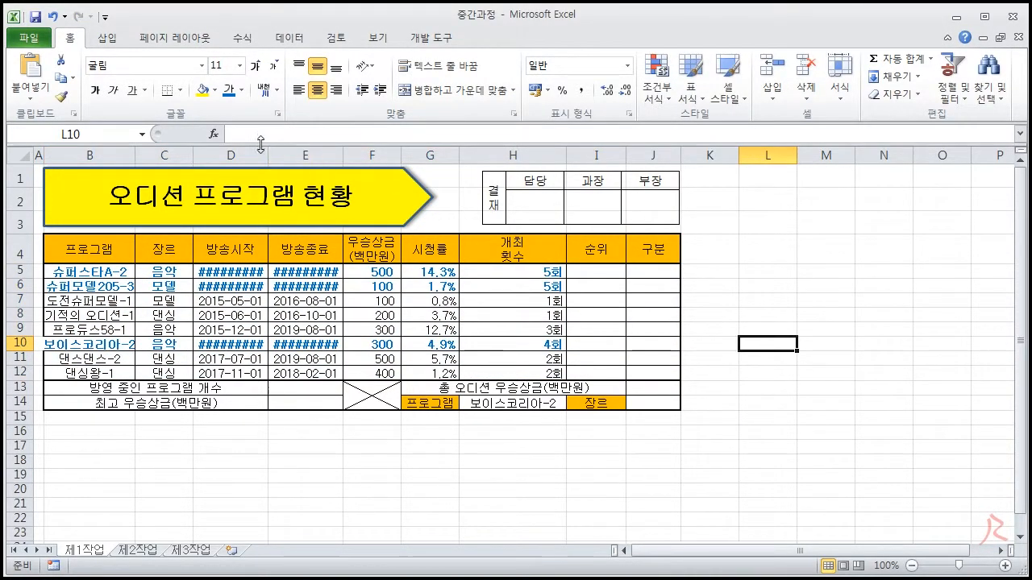
pyautogui.moveTo(135, 155); pyautogui.dragTo(152, 155)
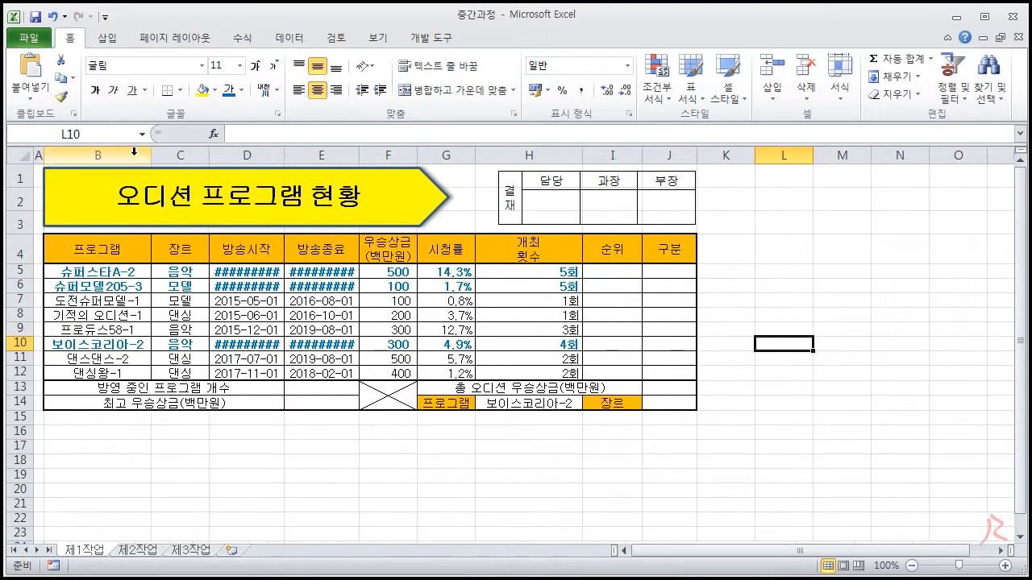
pyautogui.doubleClick(284, 162)
pyautogui.doubleClick(367, 154)
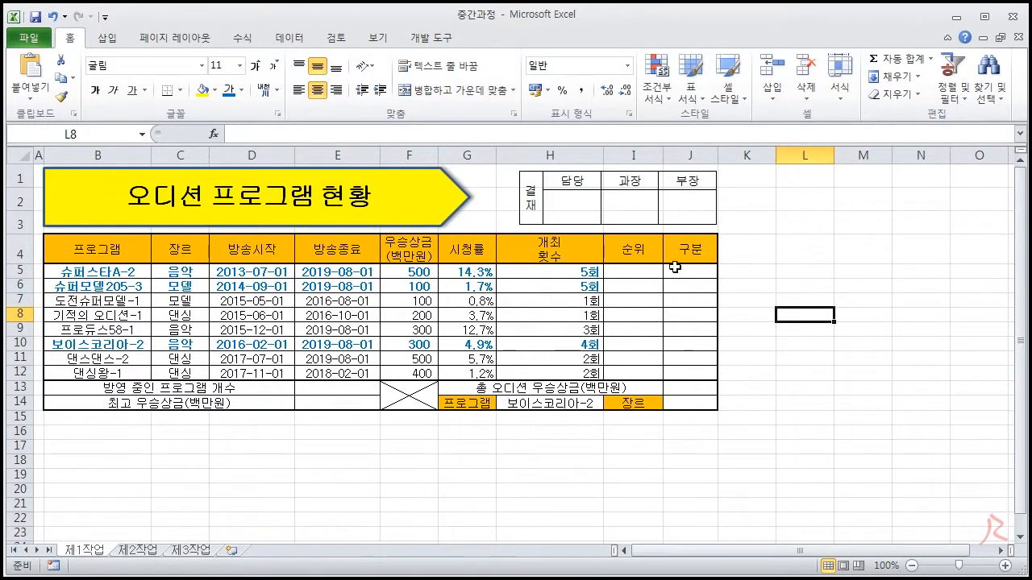
pyautogui.moveTo(652, 269); pyautogui.dragTo(652, 363)
pyautogui.moveTo(688, 270); pyautogui.dragTo(690, 357)
pyautogui.click(785, 298)
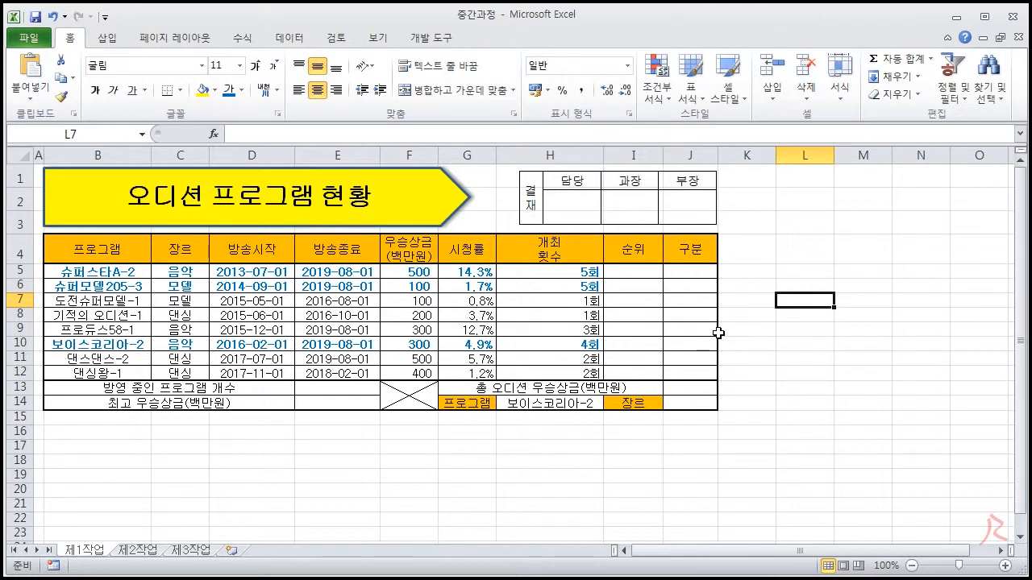
pyautogui.click(859, 343)
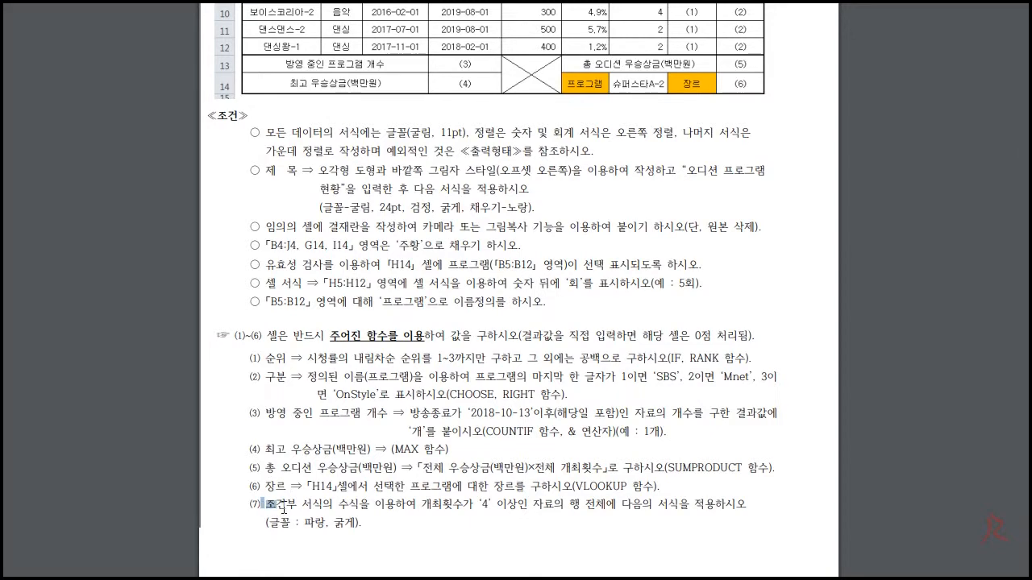
pyautogui.moveTo(283, 510); pyautogui.dragTo(365, 521)
pyautogui.click(407, 502)
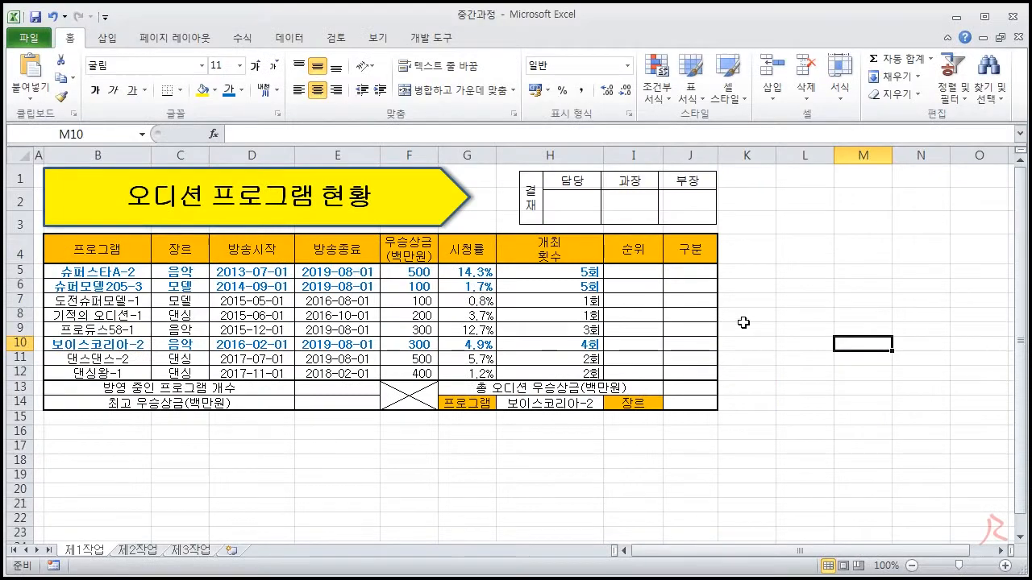
pyautogui.moveTo(661, 269); pyautogui.dragTo(674, 344)
pyautogui.moveTo(690, 389); pyautogui.dragTo(694, 405)
pyautogui.click(804, 404)
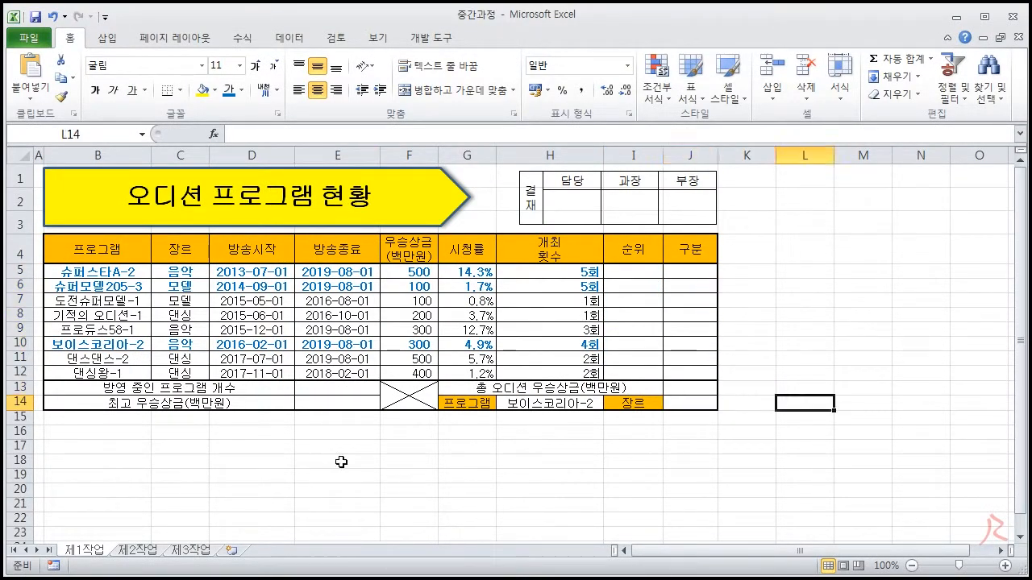
pyautogui.click(753, 449)
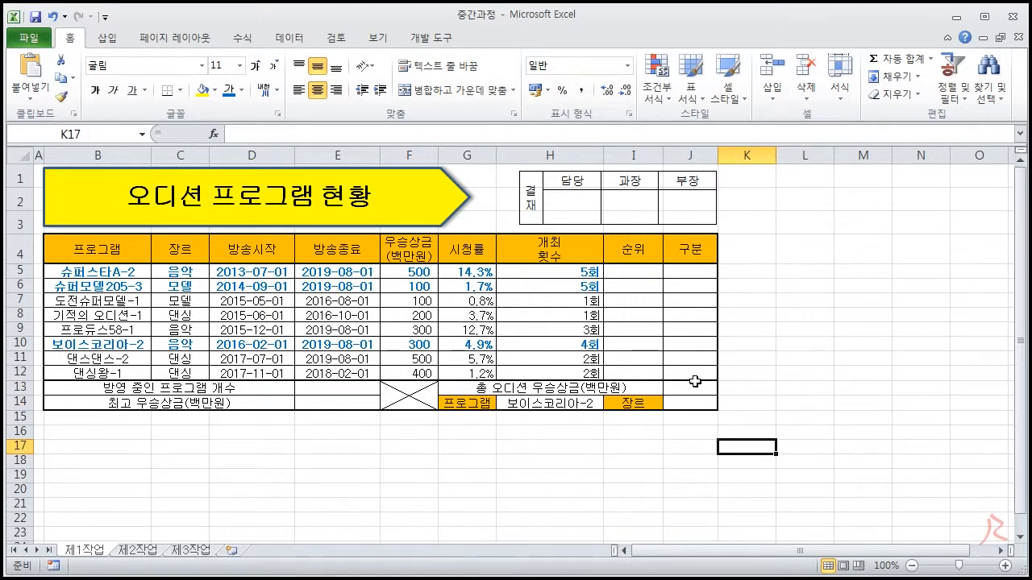
pyautogui.click(764, 330)
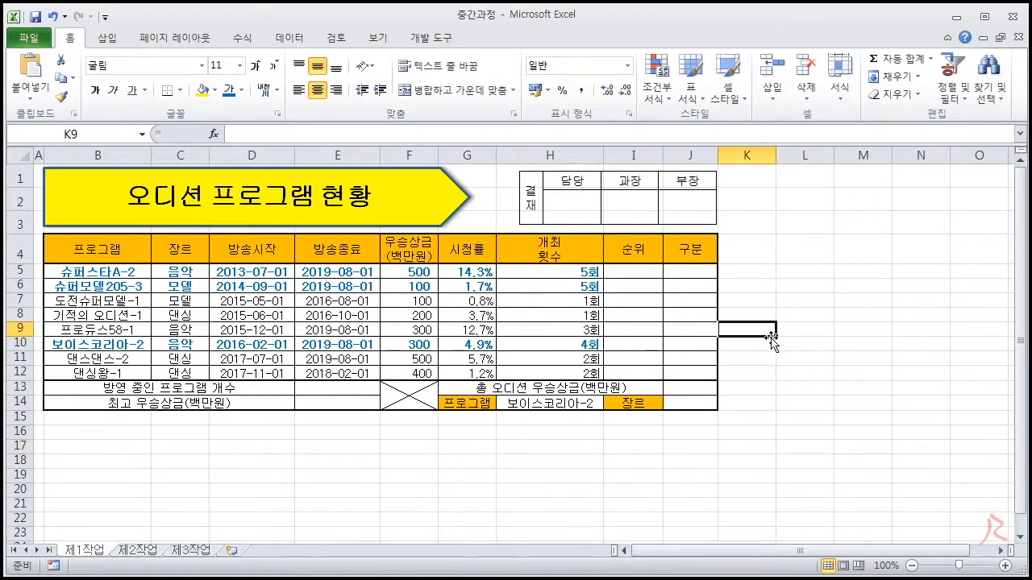